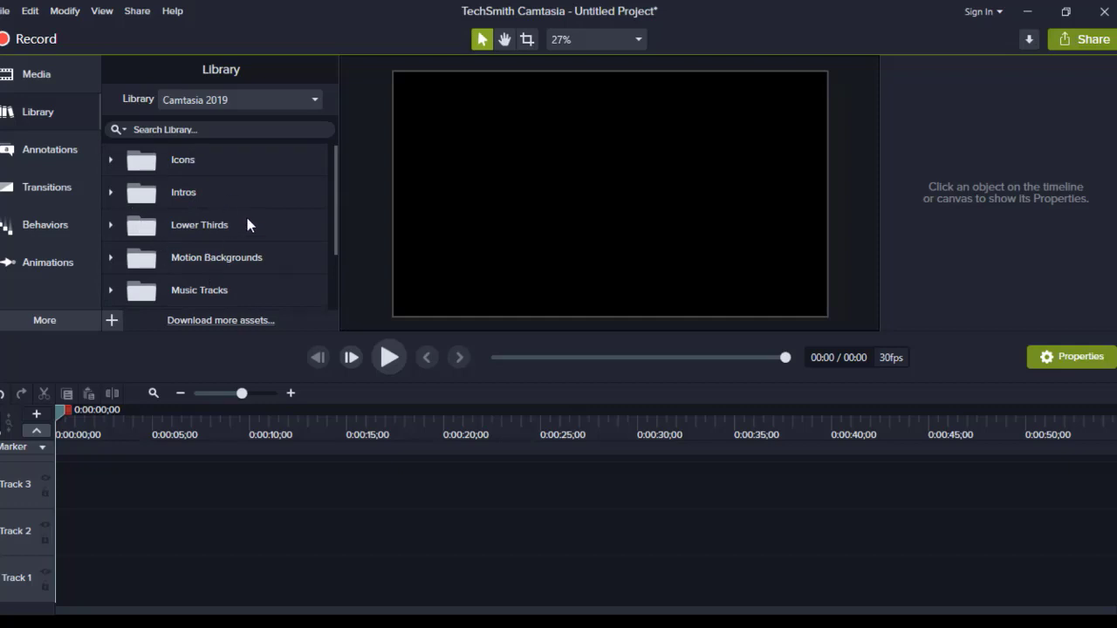
Add the Man 12 character from the library's Icons > People folder to the timeline at the playhead.
click(111, 162)
scroll(242, 203, down, 5)
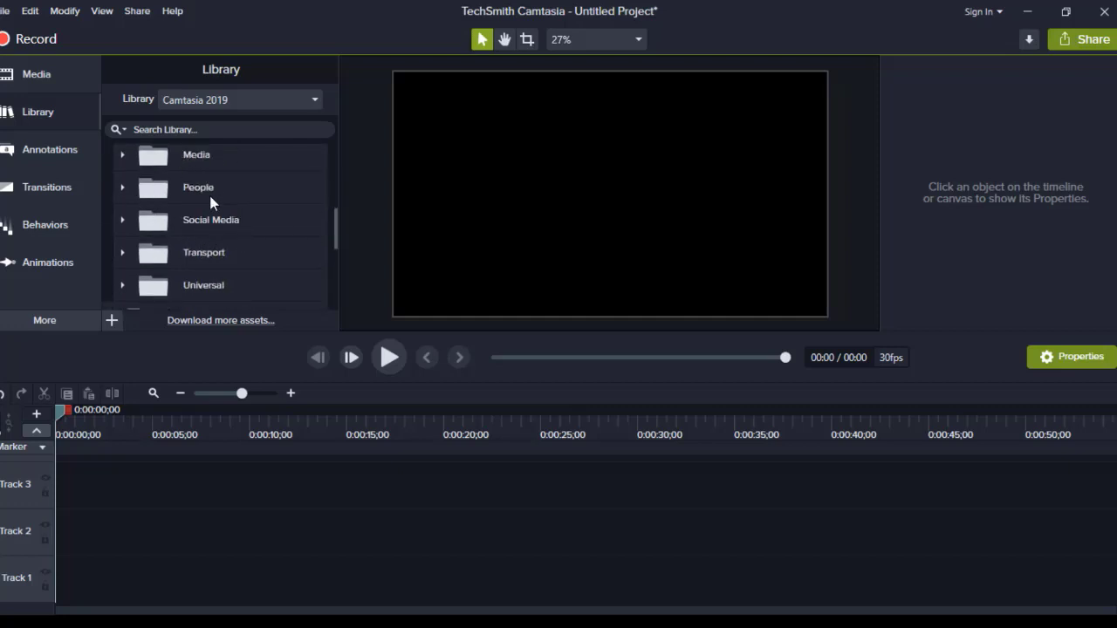
click(124, 187)
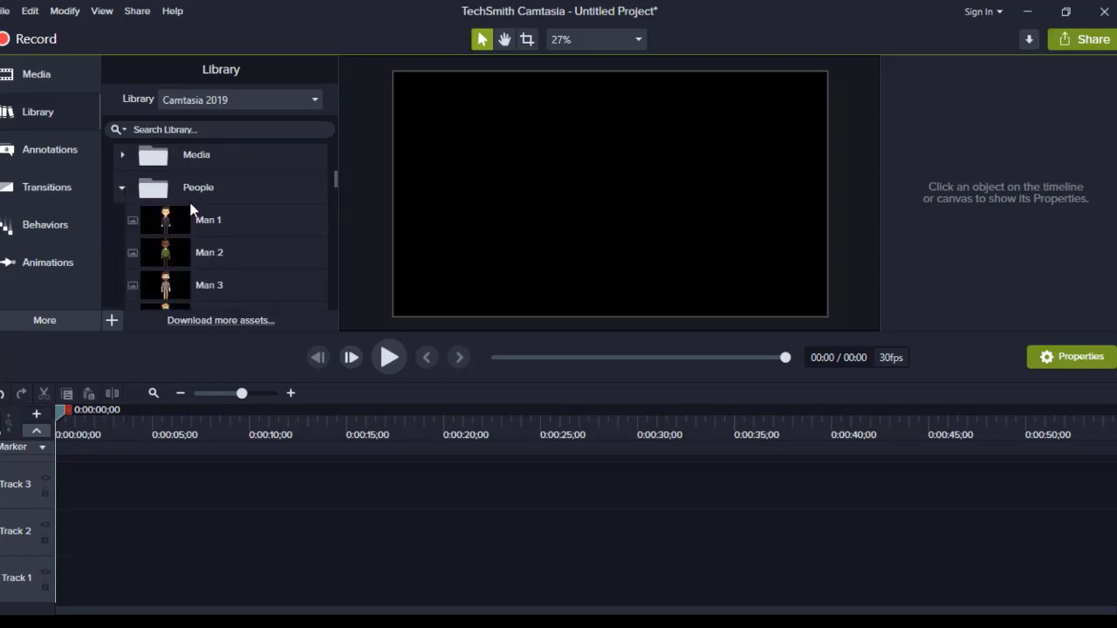
scroll(196, 226, down, 5)
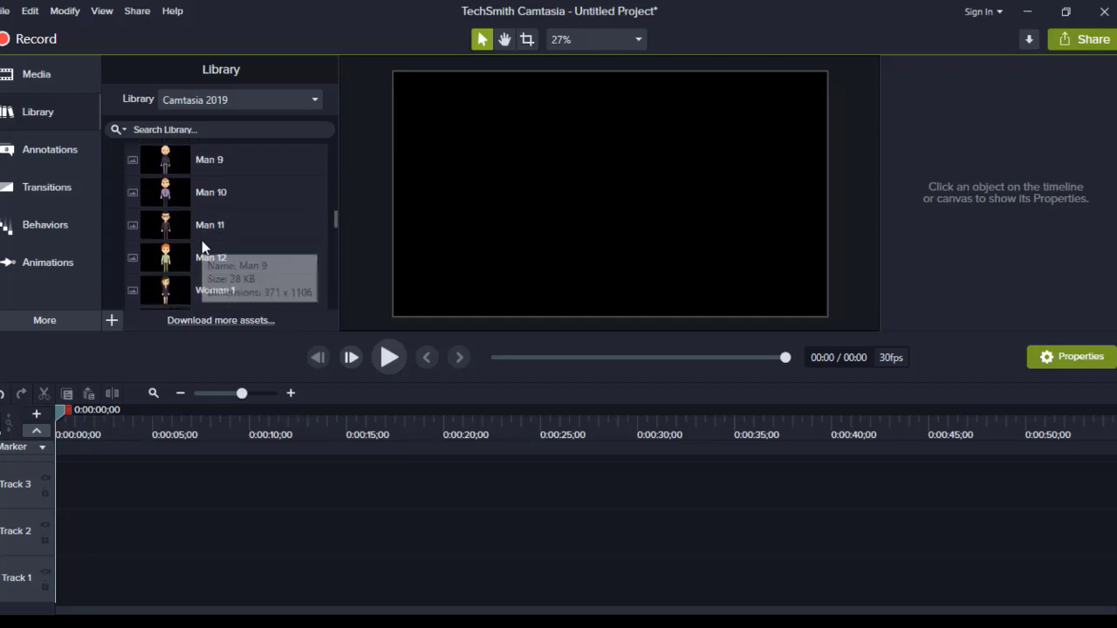
scroll(202, 240, down, 1)
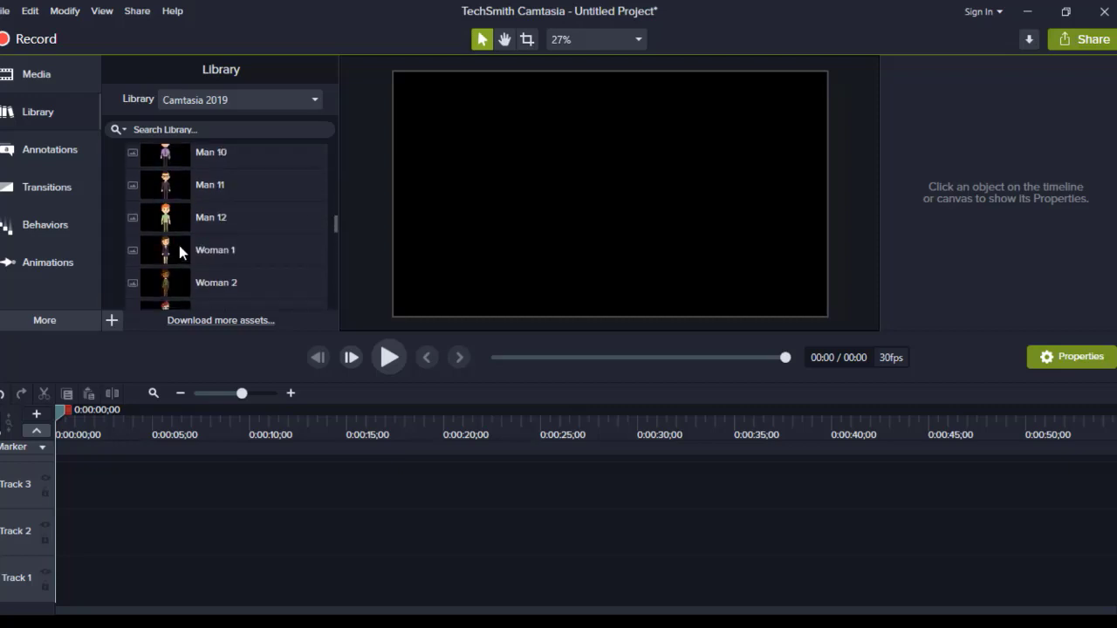
right_click(173, 219)
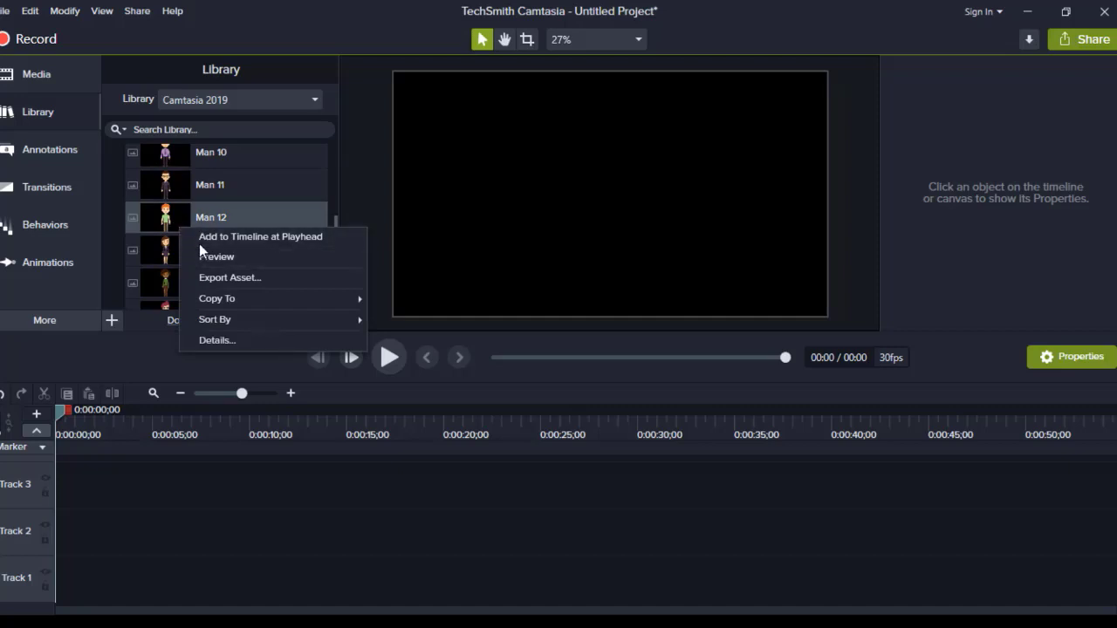
click(199, 244)
Add the Woman 5 character from the People icons to the timeline at the playhead.
scroll(210, 242, down, 4)
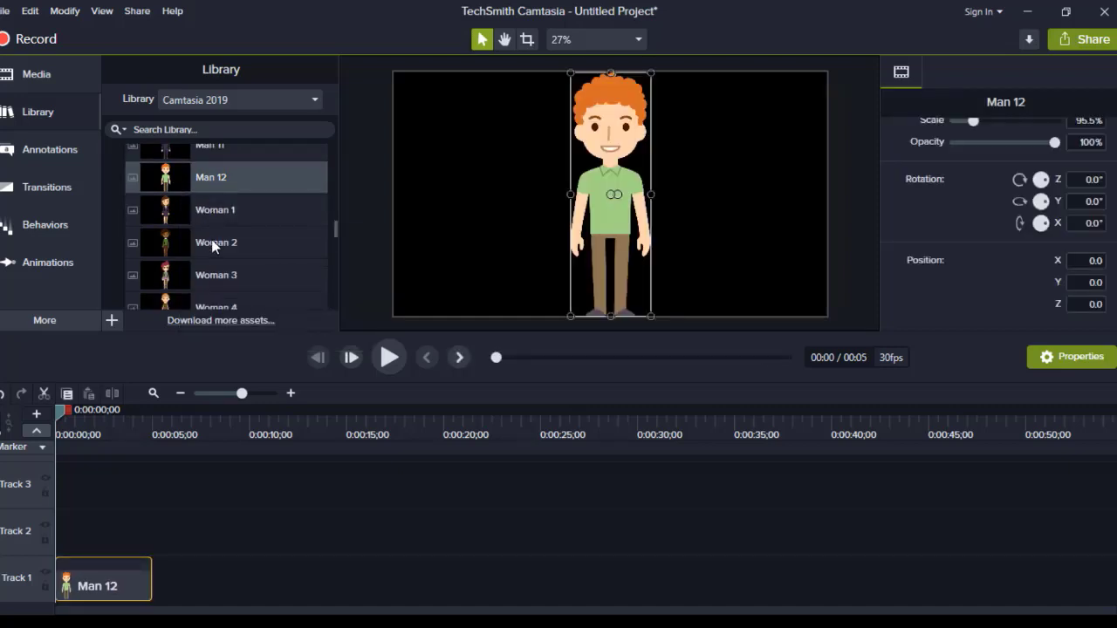
scroll(212, 245, down, 1)
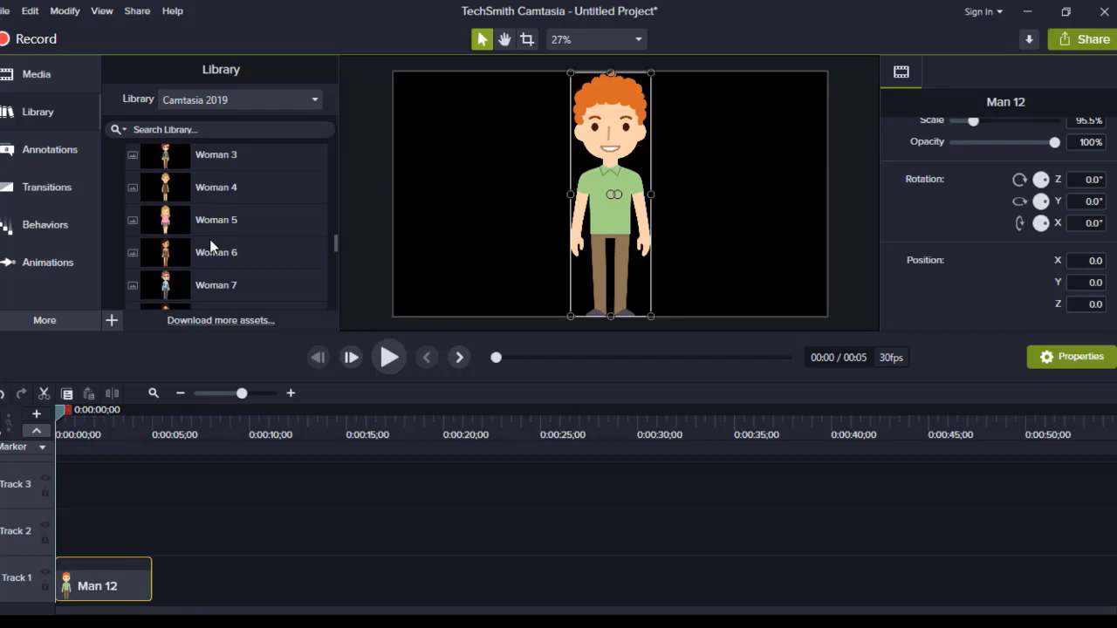
right_click(161, 221)
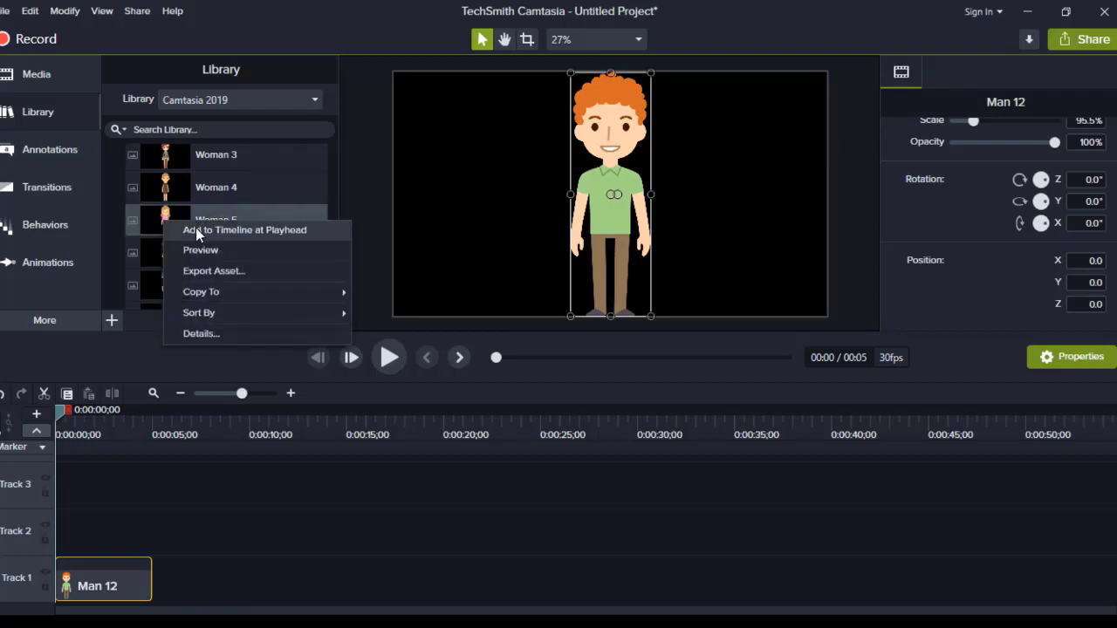
click(196, 228)
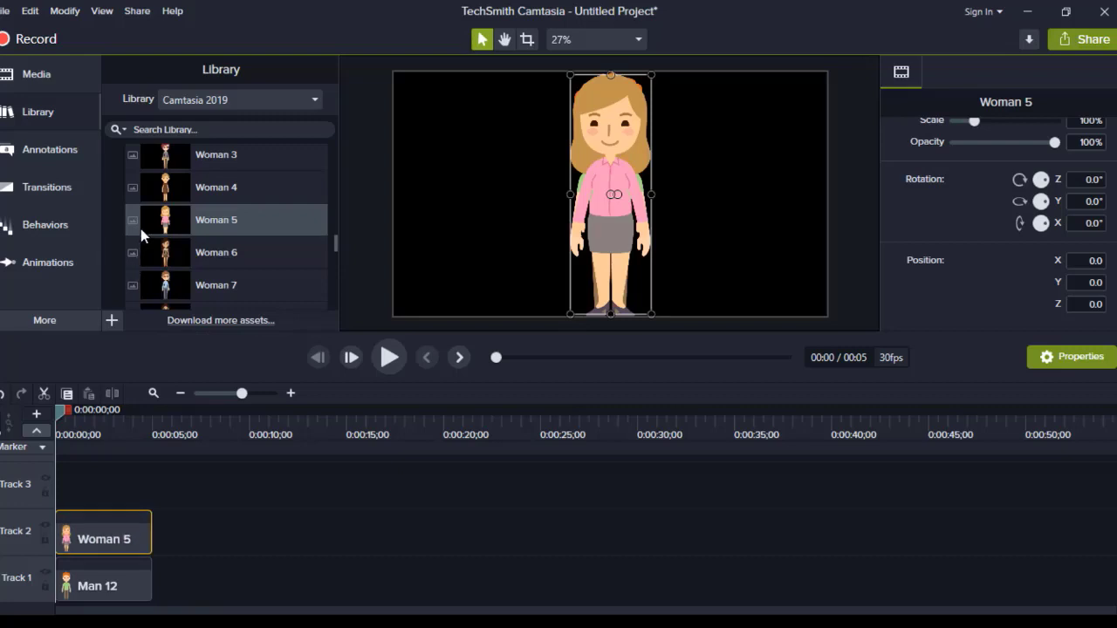
scroll(140, 229, up, 10)
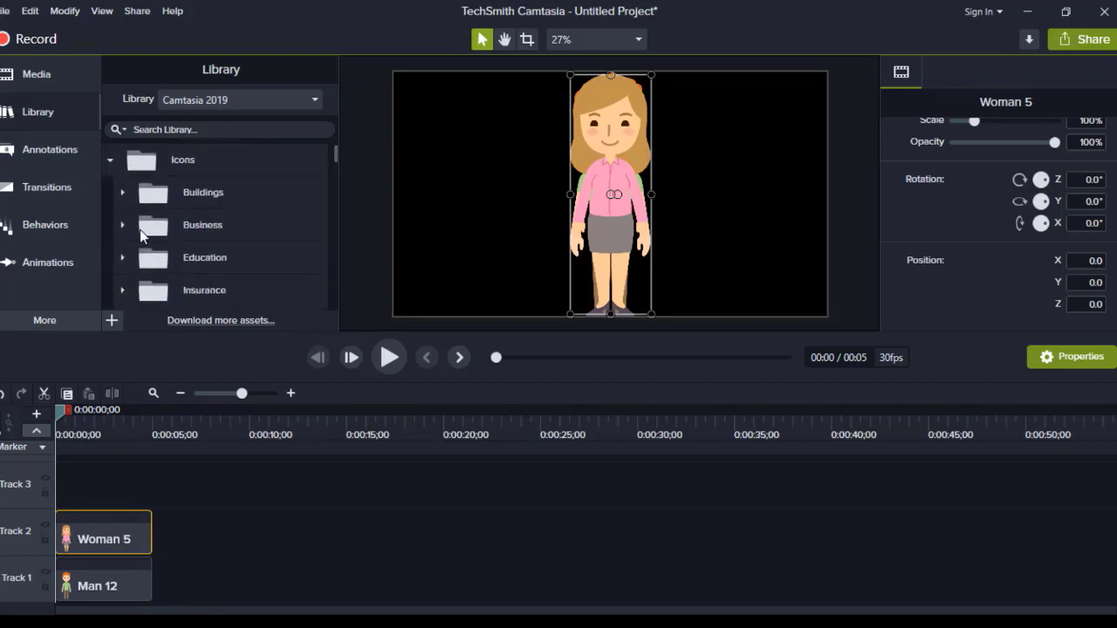
Place three red star shapes from the Basic annotation style on the canvas to the left of the characters.
click(27, 153)
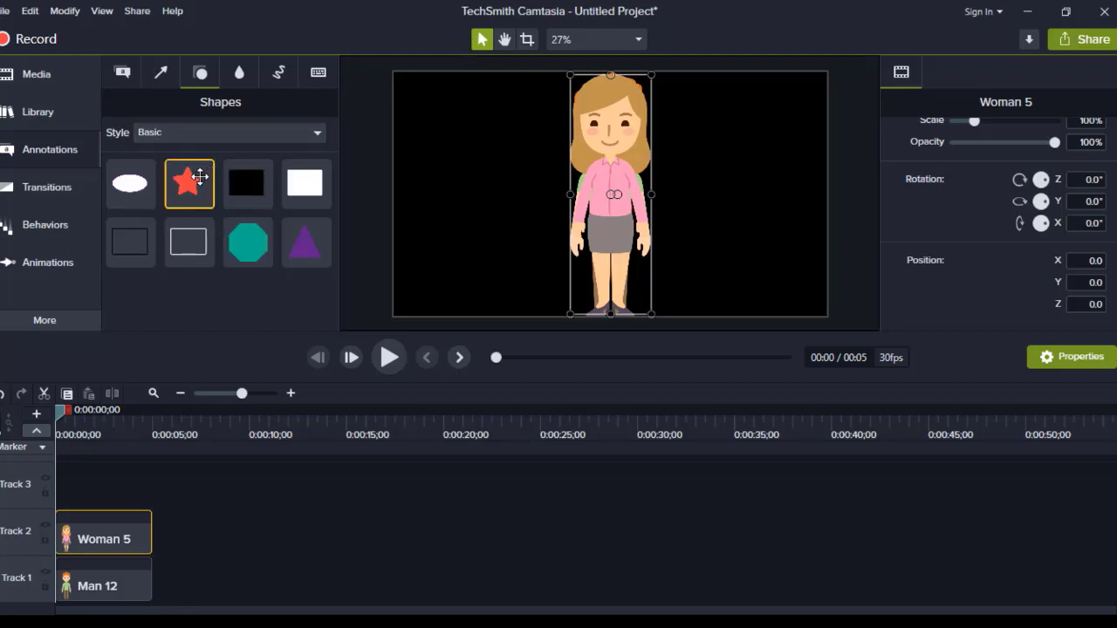
drag(189, 180, 457, 137)
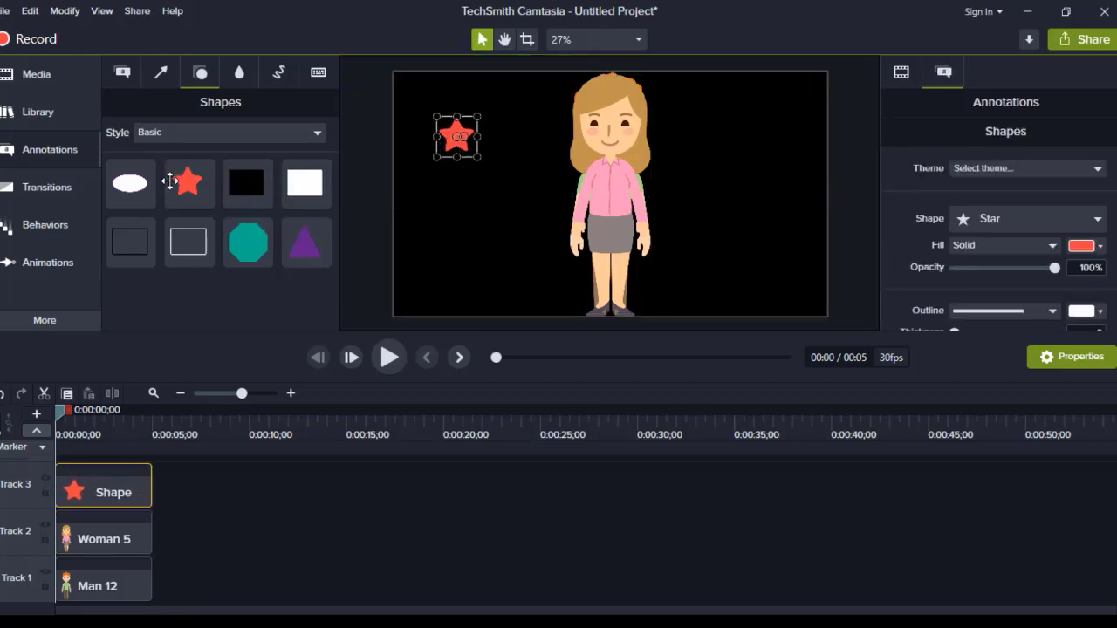
drag(175, 180, 477, 204)
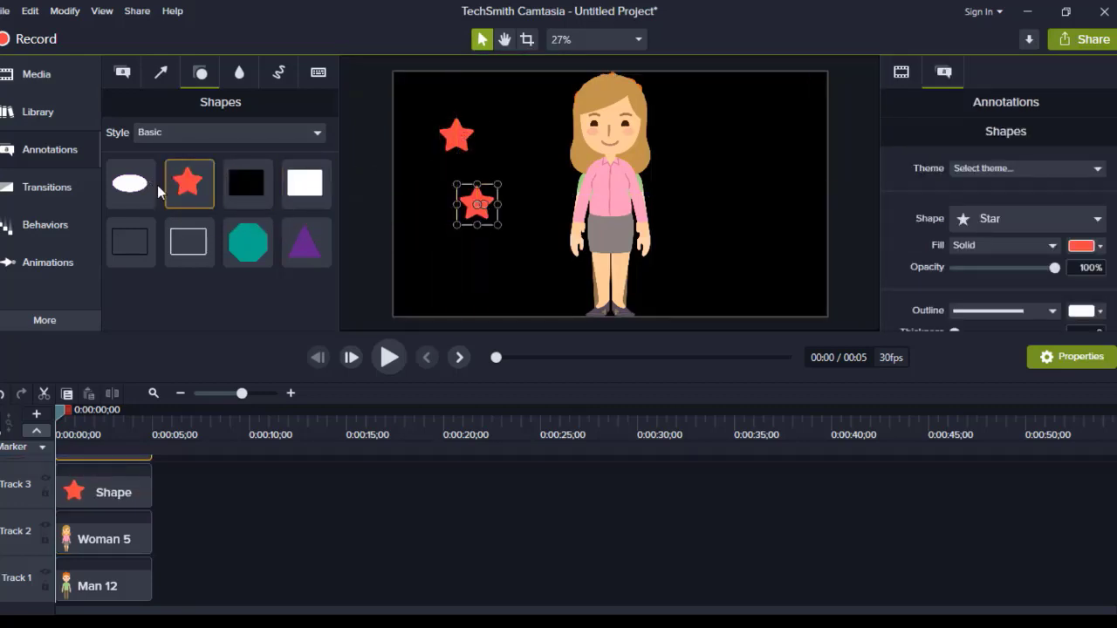
drag(188, 181, 525, 136)
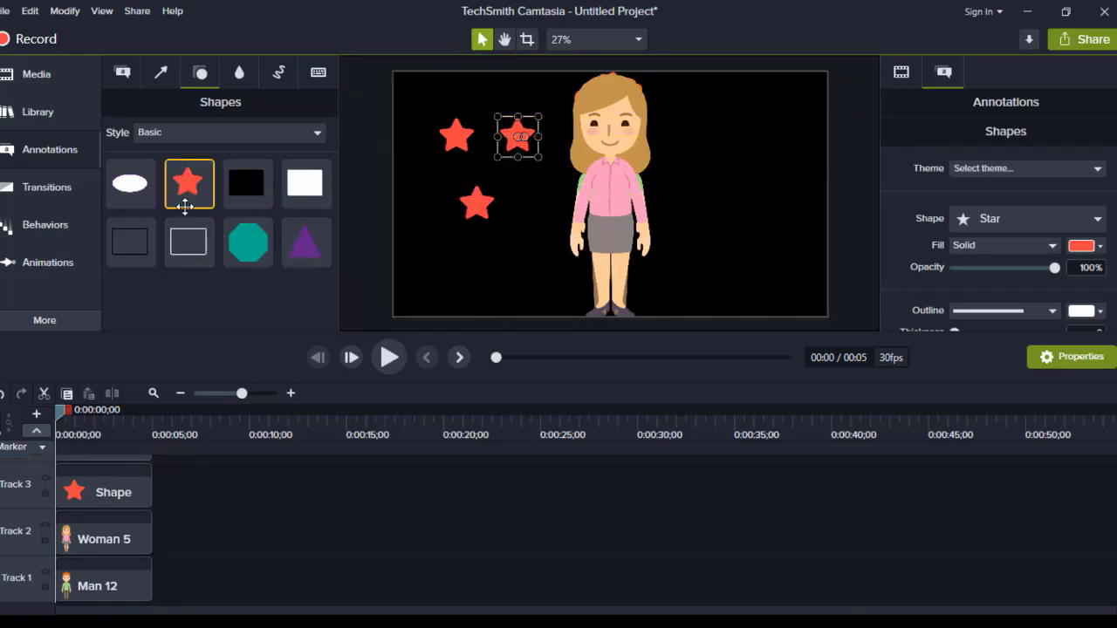
Separate the characters on the canvas, moving the woman right to about X 718.5 and the man slightly left to about X -59.3, Y 9.0.
click(613, 138)
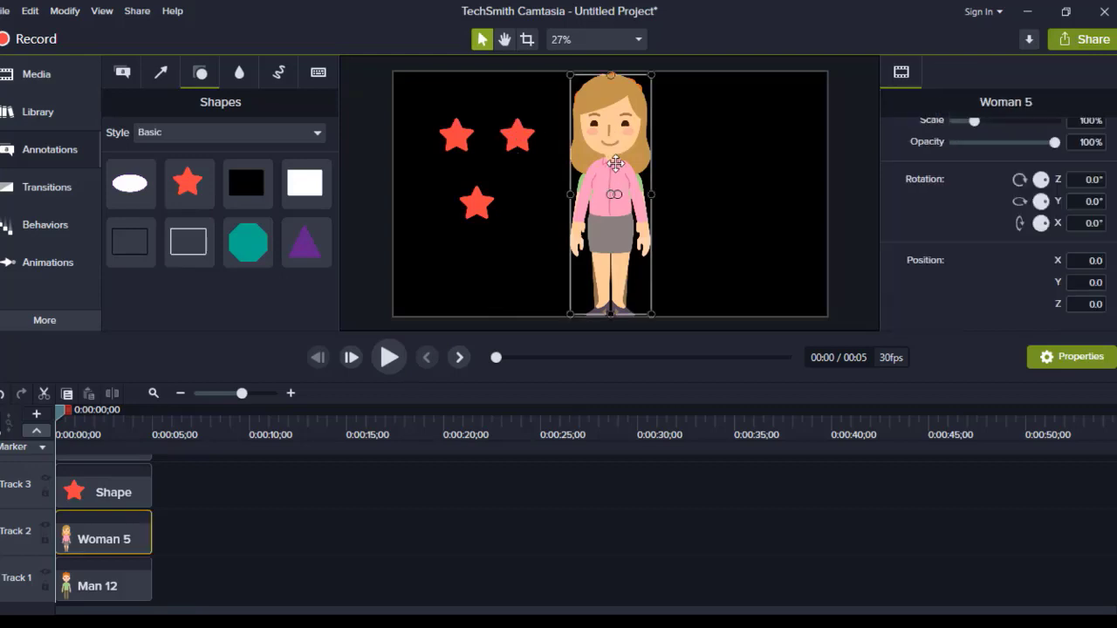
drag(620, 143, 780, 146)
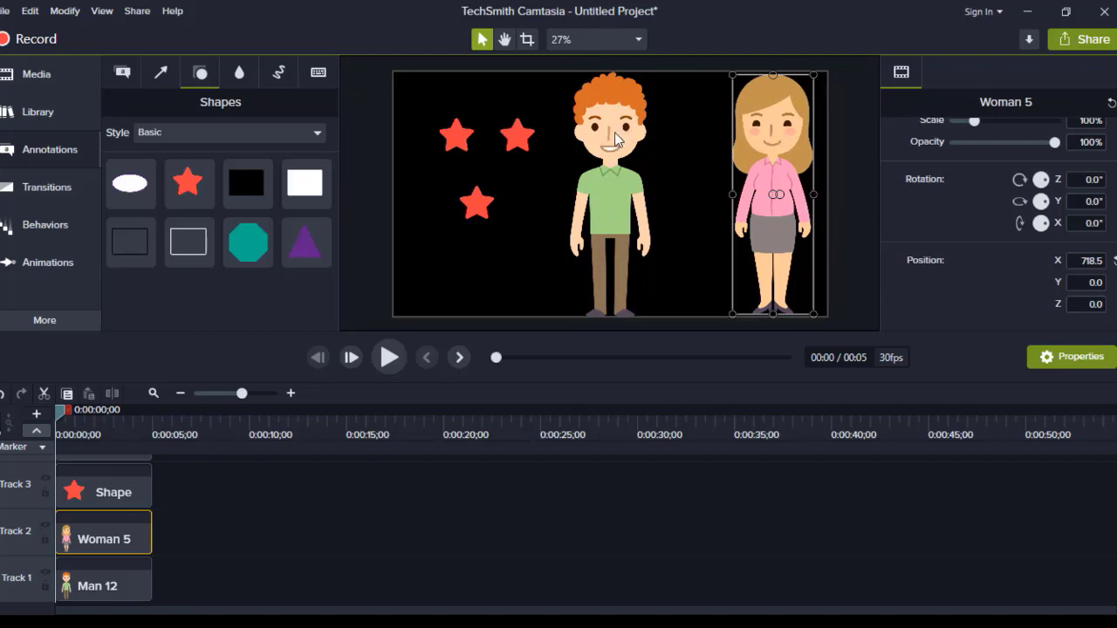
click(613, 133)
mouse_move(612, 133)
mouse_down()
mouse_move(572, 133)
mouse_move(597, 131)
mouse_up()
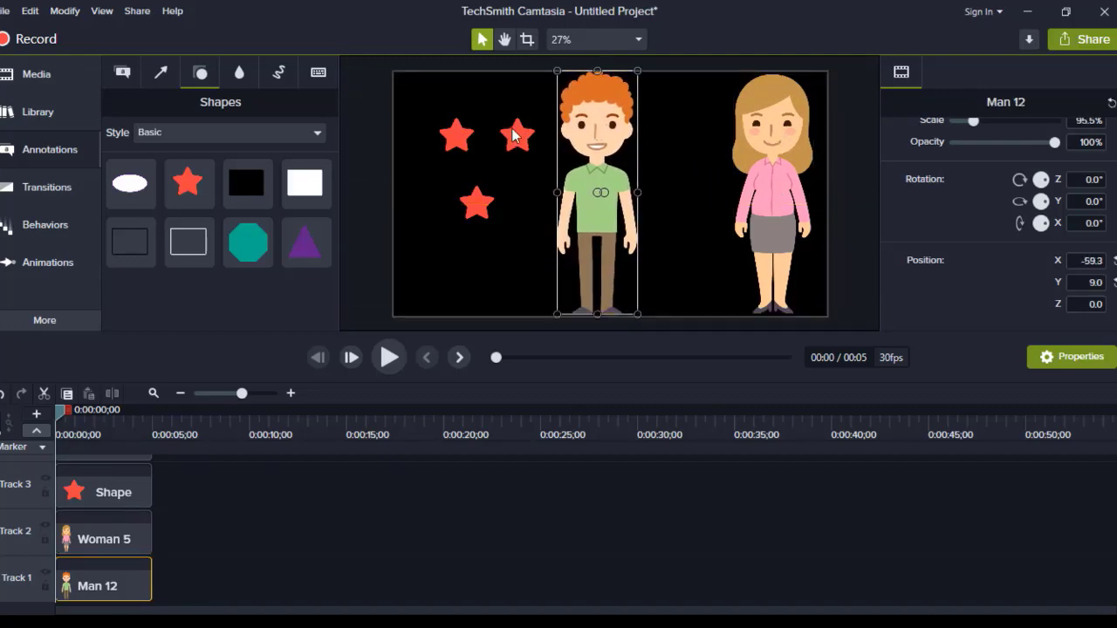
Arrange two stars to the left of the man and two between the characters, adding a fourth red star.
drag(517, 135, 715, 144)
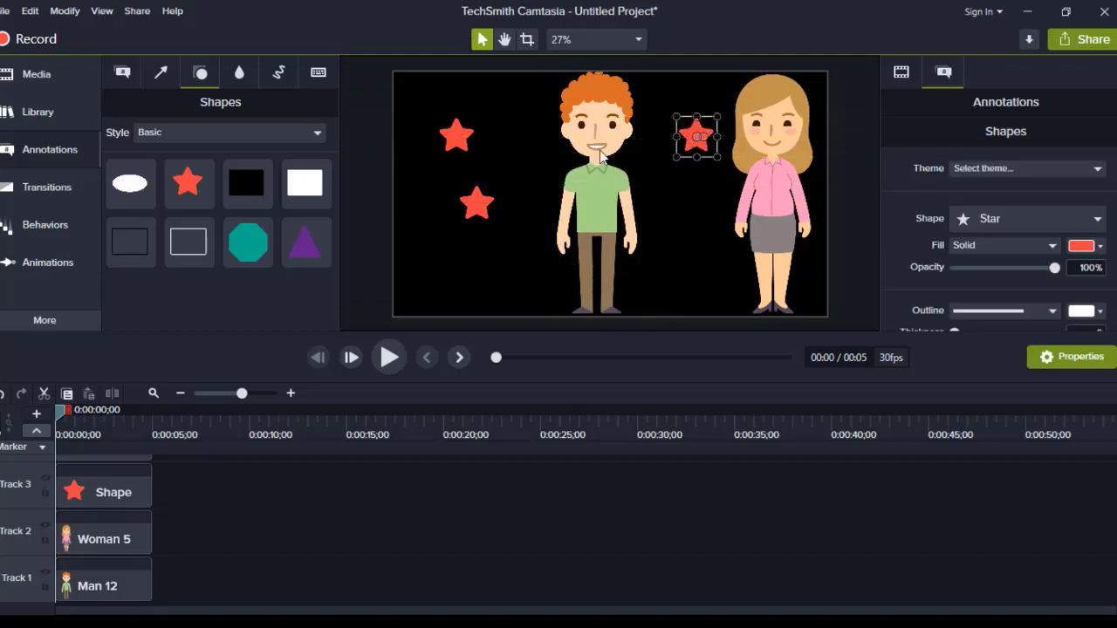
drag(460, 139, 502, 131)
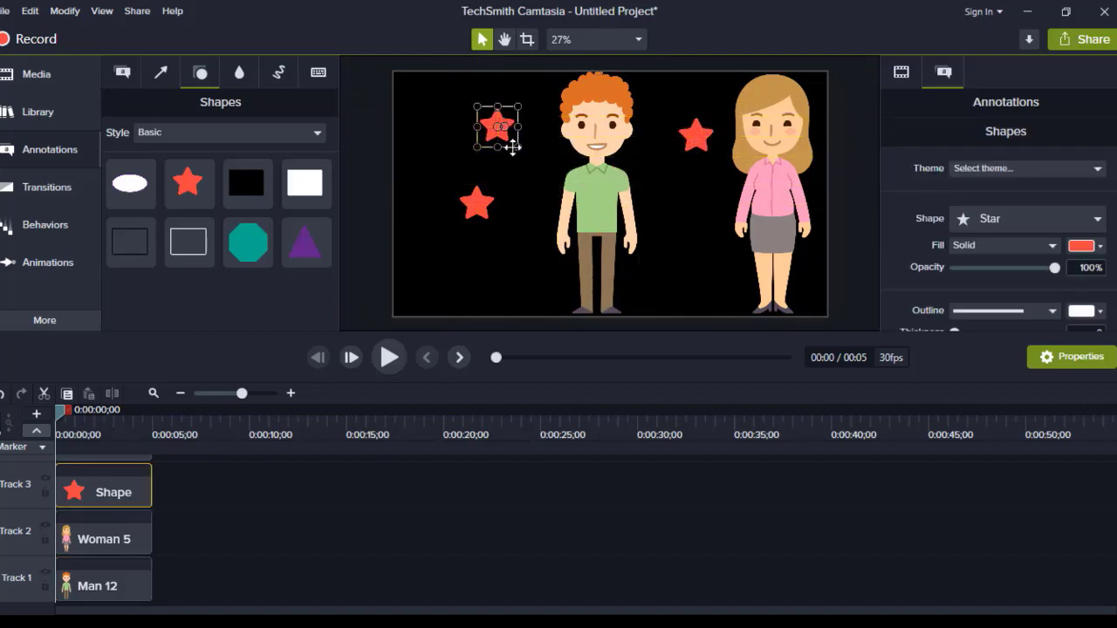
drag(479, 203, 451, 214)
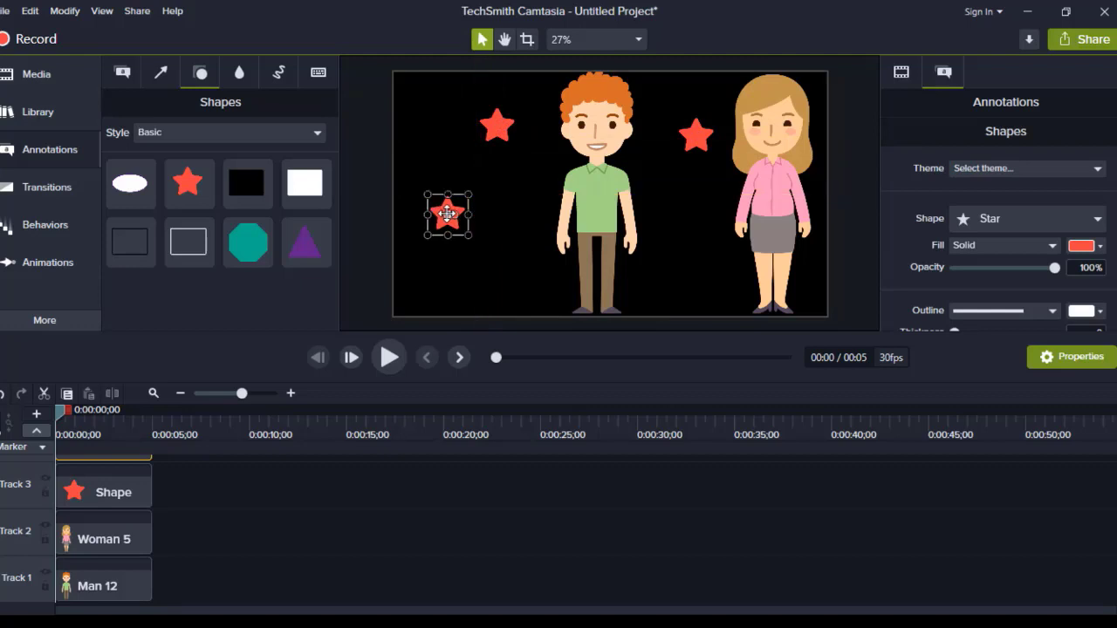
drag(186, 191, 678, 214)
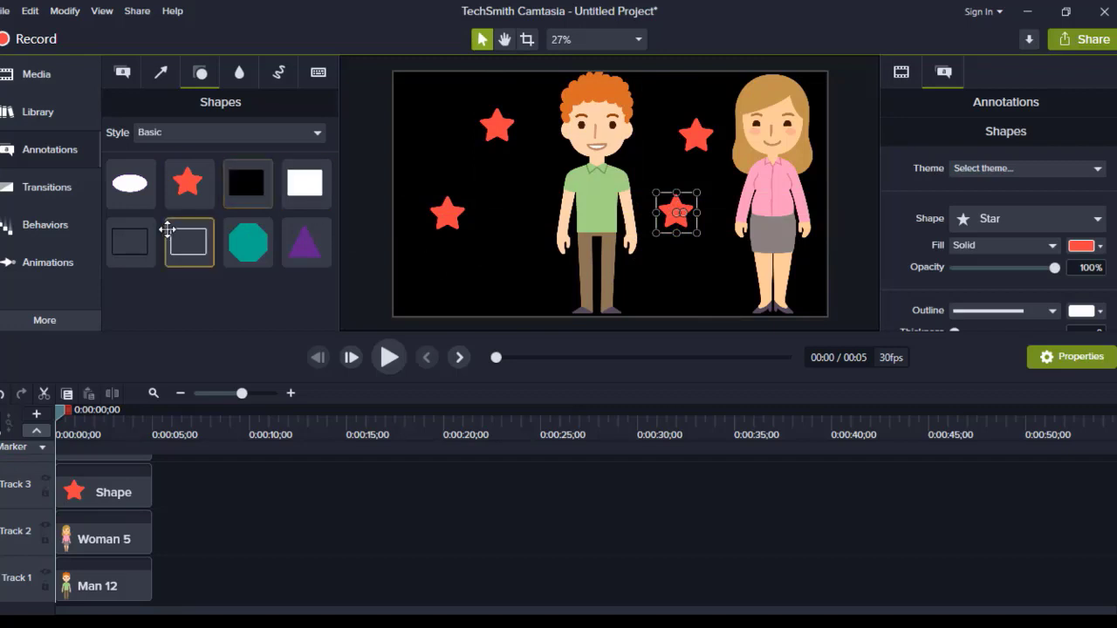
Preview the scene without effects and return the playhead to the start of the timeline.
click(387, 357)
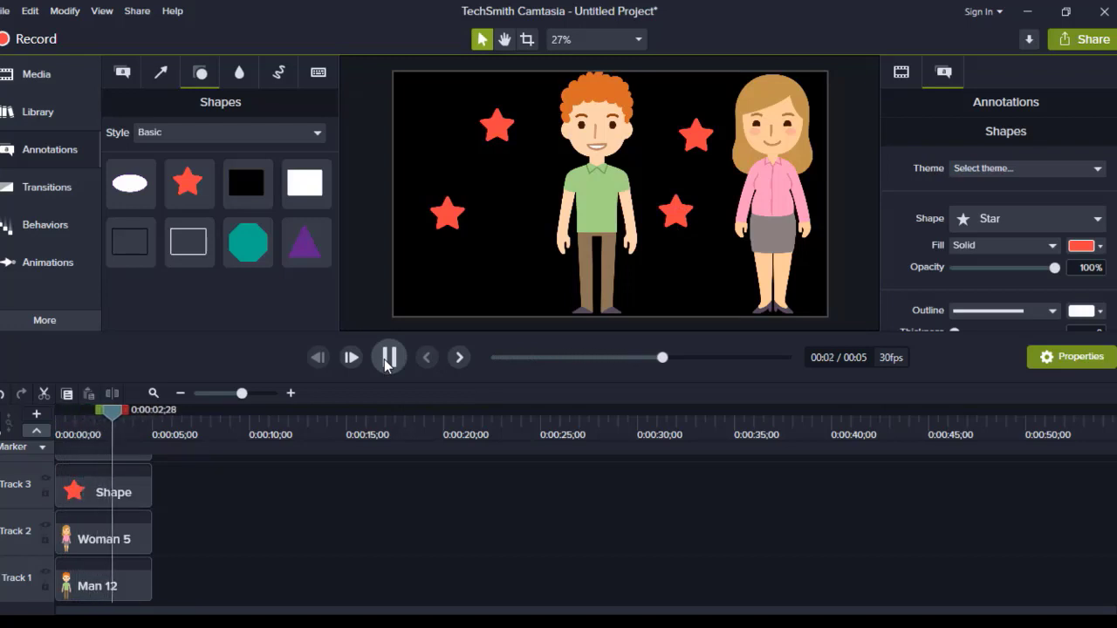
click(387, 357)
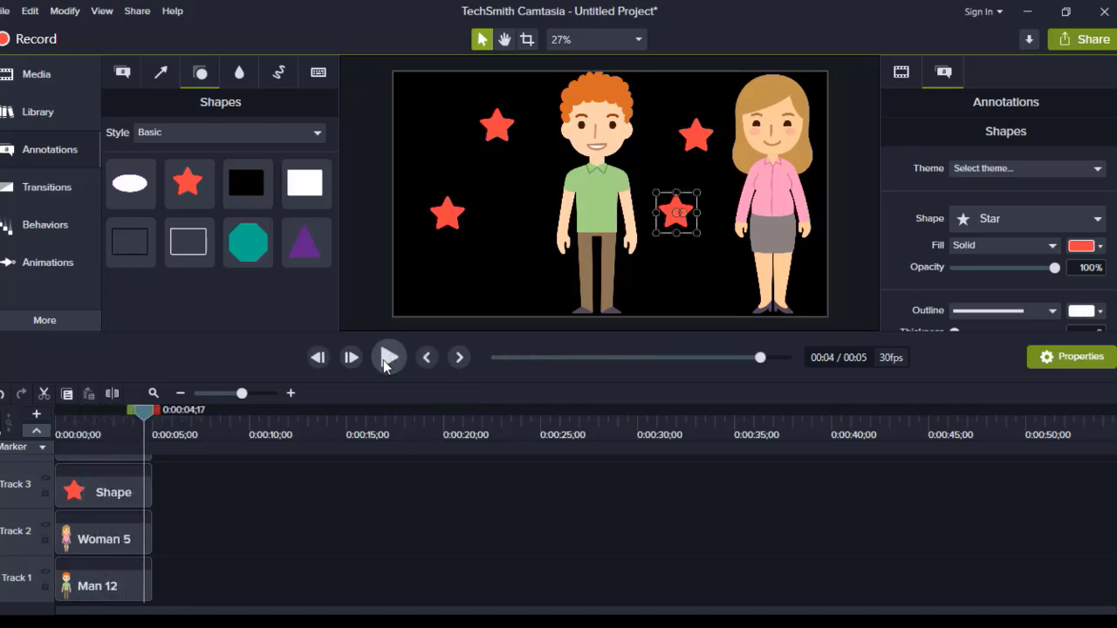
drag(143, 415, 39, 461)
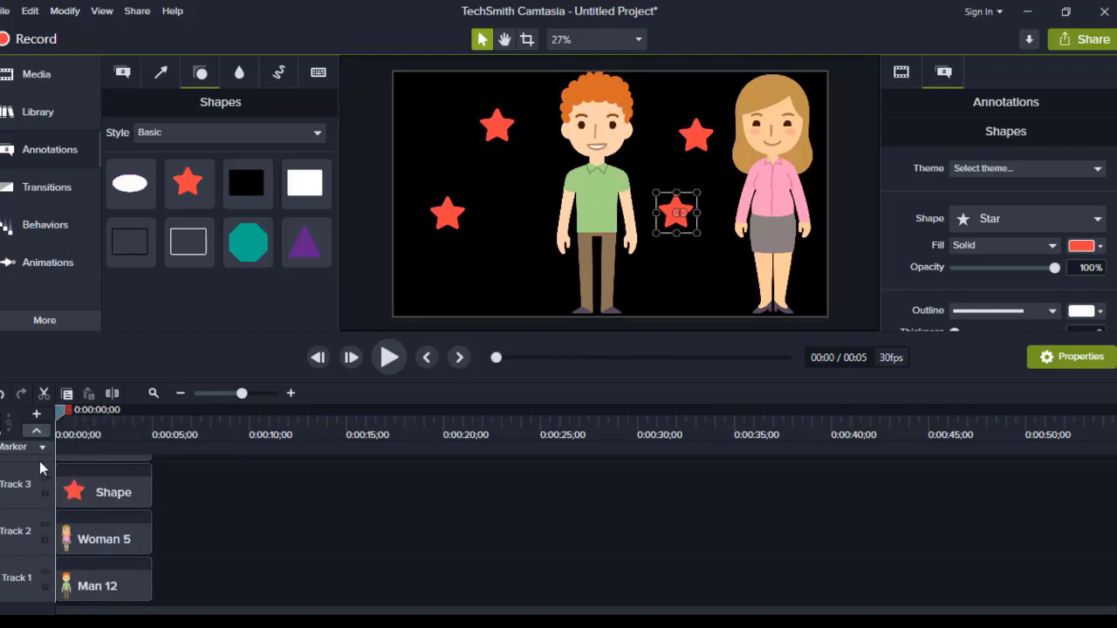
Apply the Pop Up behavior to each of the four stars on the canvas.
click(30, 232)
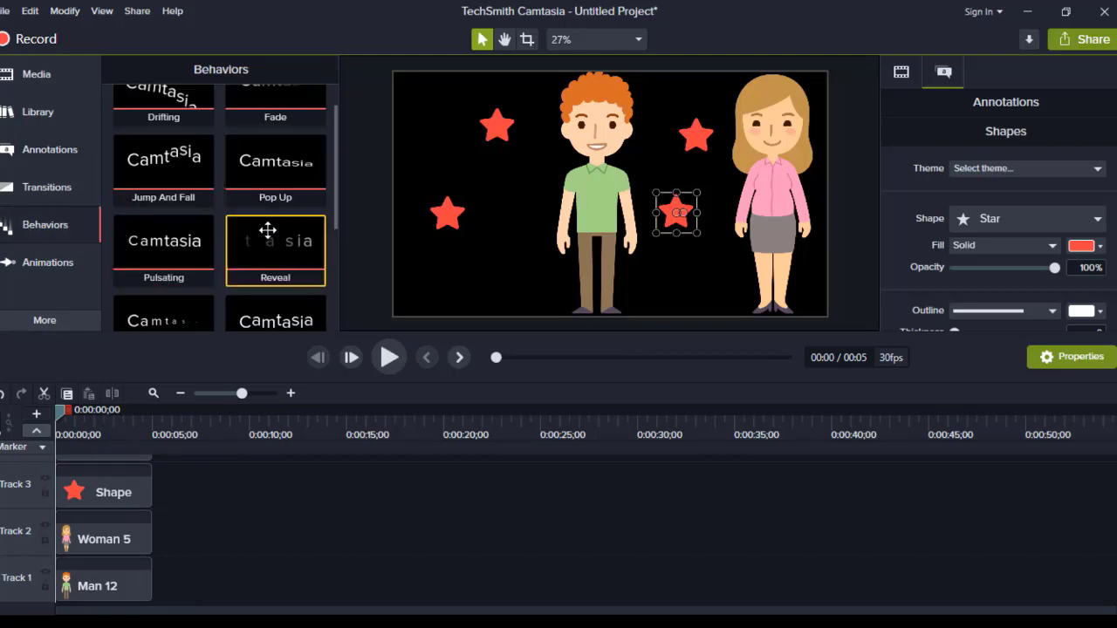
scroll(268, 229, up, 1)
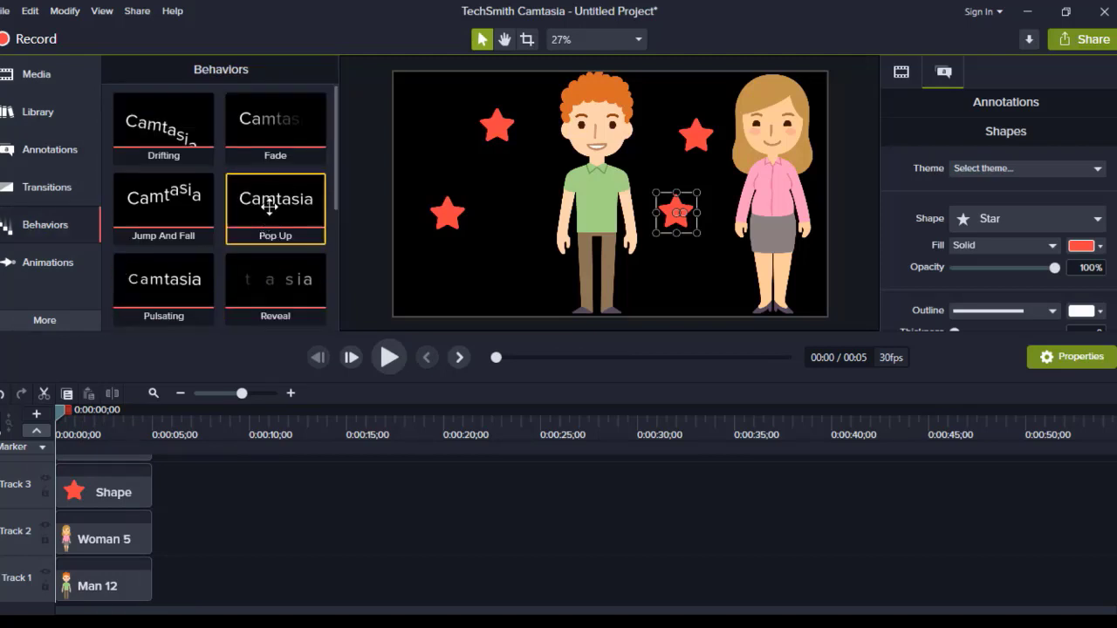
mouse_move(277, 218)
mouse_down()
mouse_move(329, 252)
mouse_move(436, 274)
mouse_move(449, 229)
mouse_up()
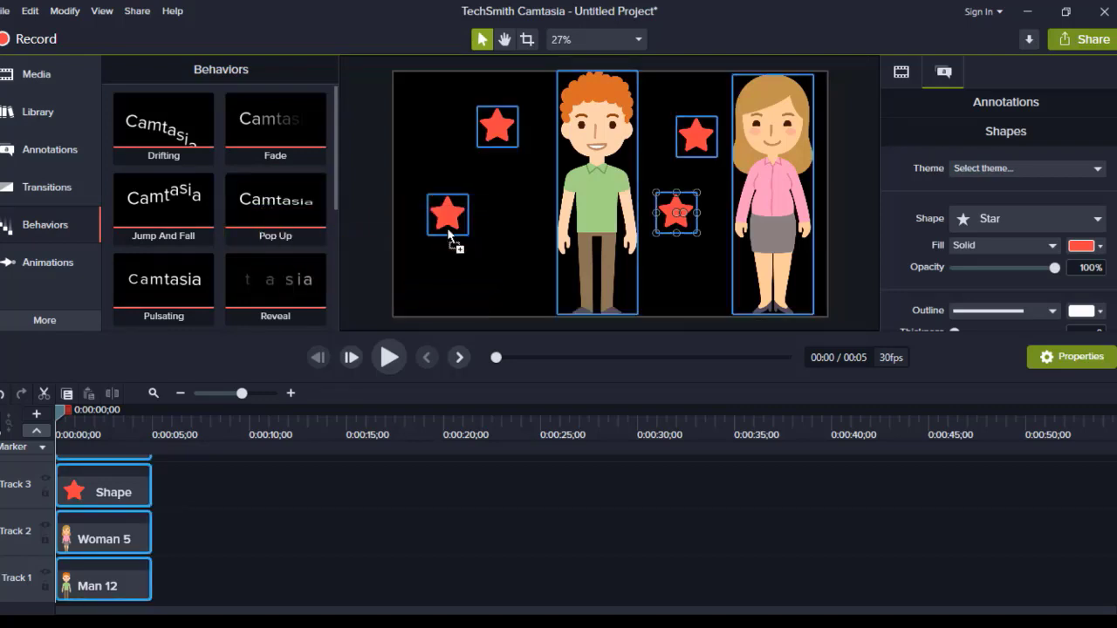
drag(282, 225, 497, 122)
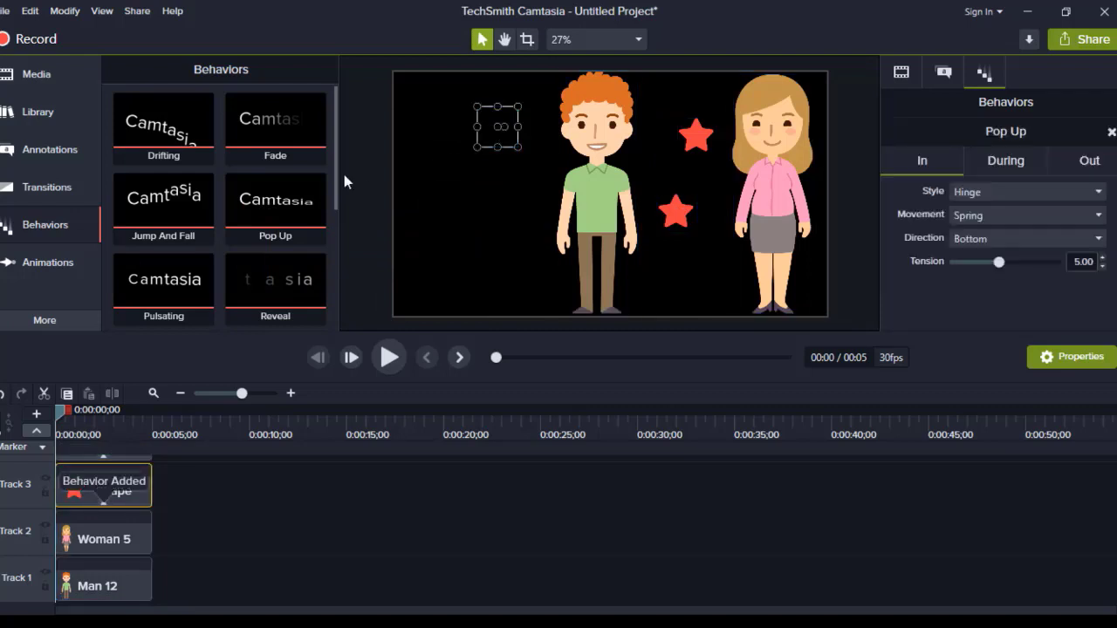
drag(289, 191, 694, 131)
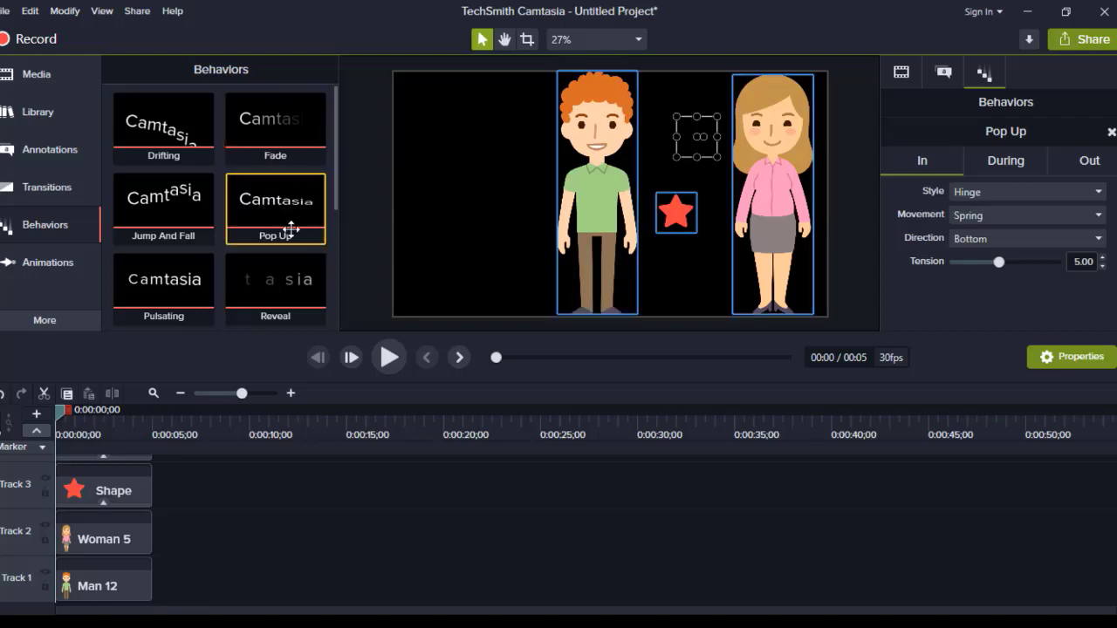
drag(291, 229, 680, 208)
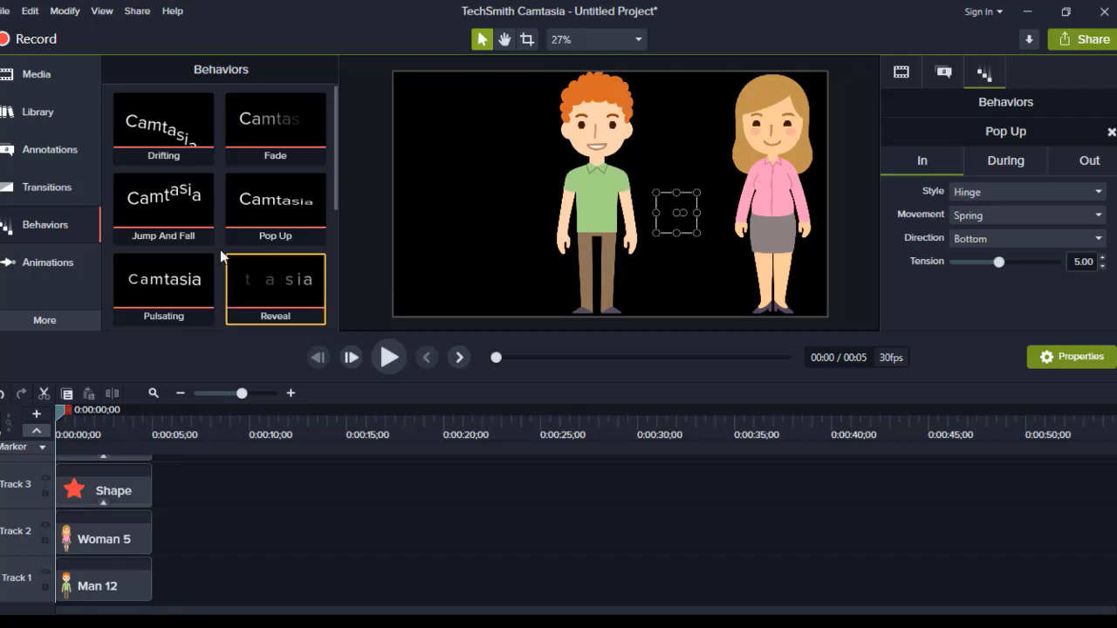
Apply the Sliding behavior to the man and the woman, and play back the animated scene.
scroll(228, 242, down, 2)
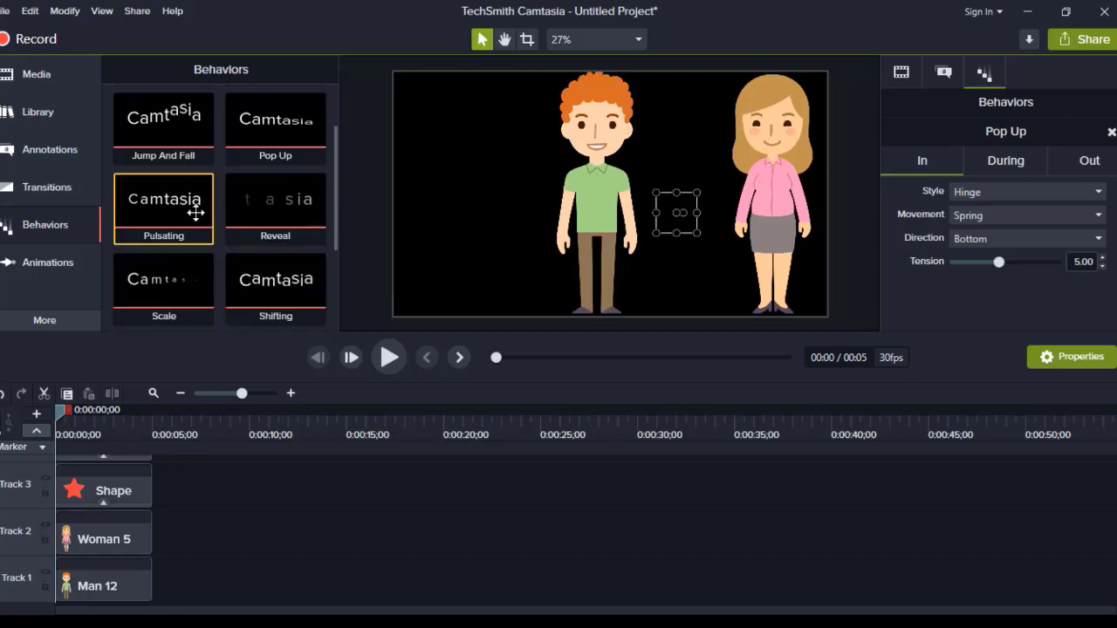
scroll(195, 215, down, 2)
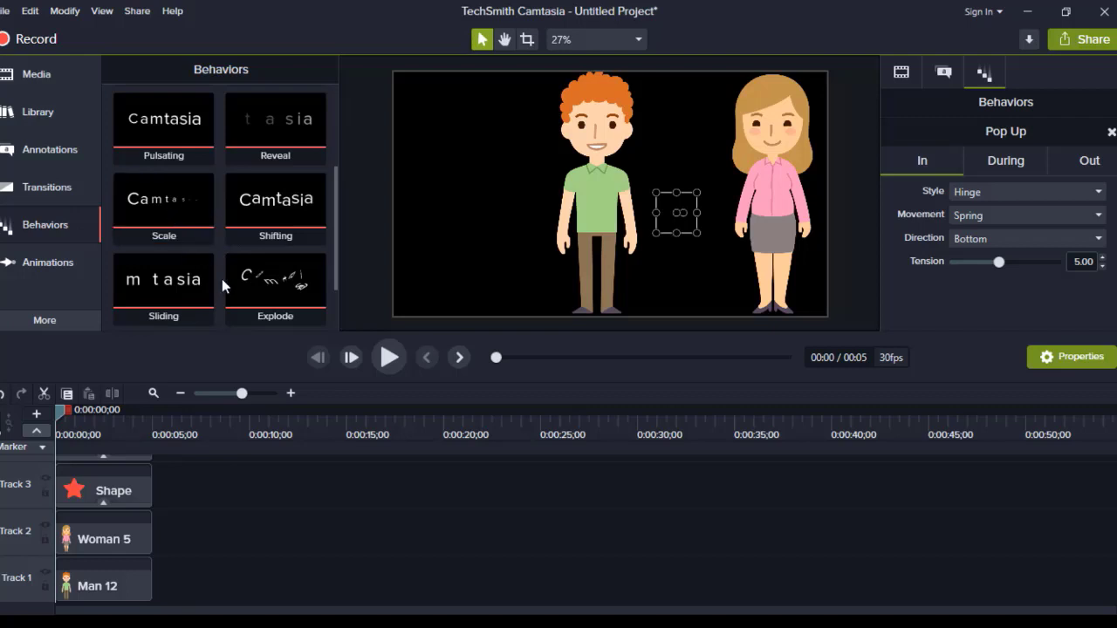
scroll(239, 256, down, 1)
drag(158, 249, 585, 149)
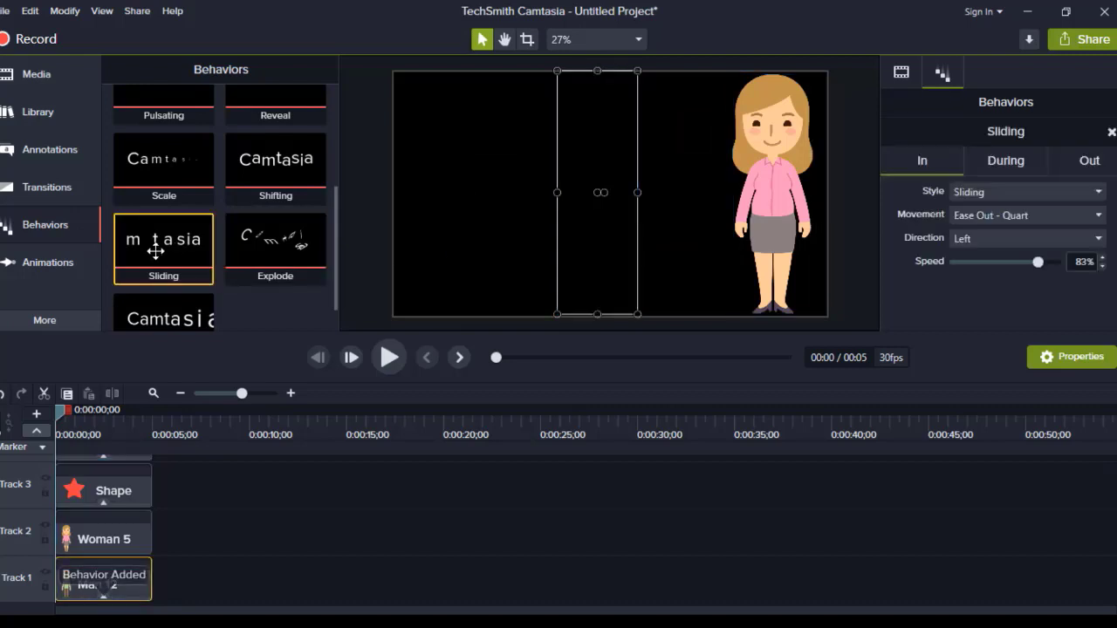
drag(157, 250, 768, 180)
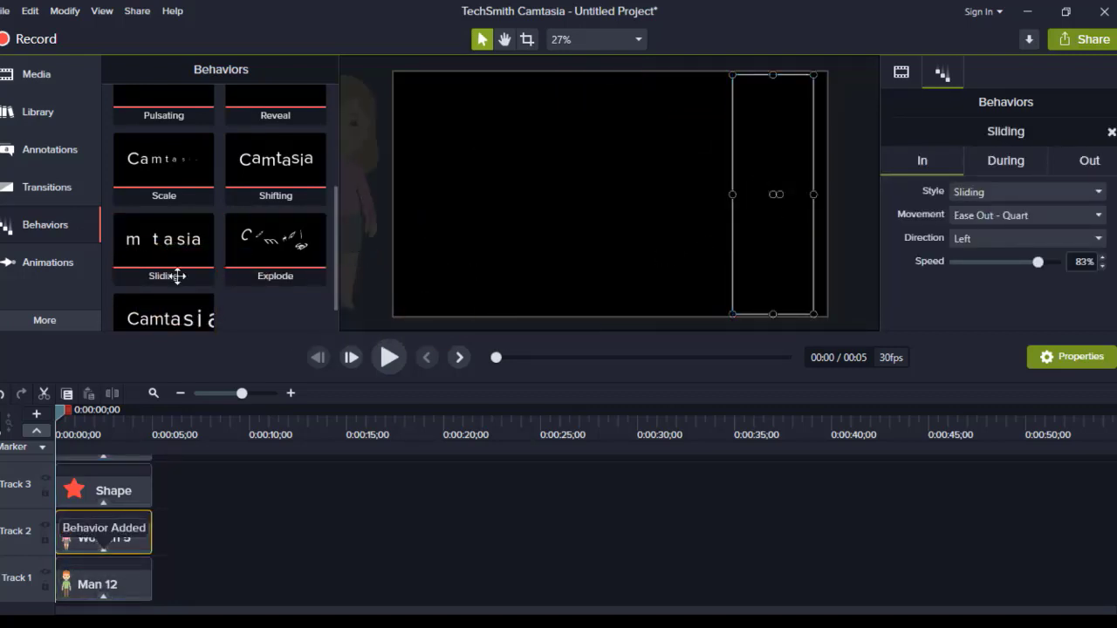
click(381, 361)
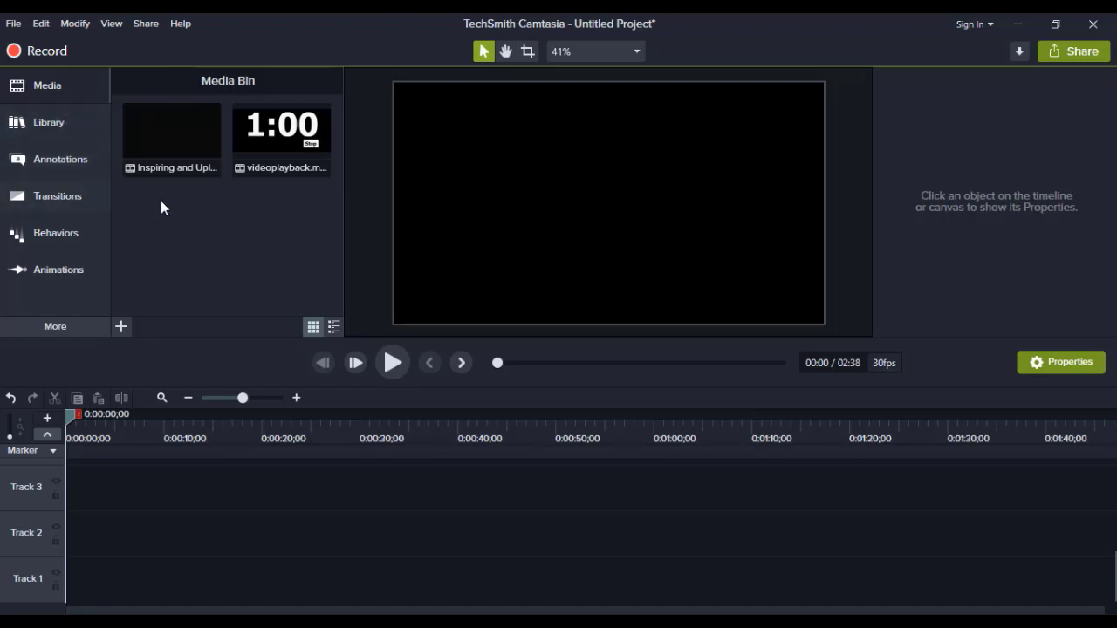
Add the Inspiring and Uplifting background music video and the videoplayback timer clip to the timeline at the playhead, on separate tracks.
click(175, 149)
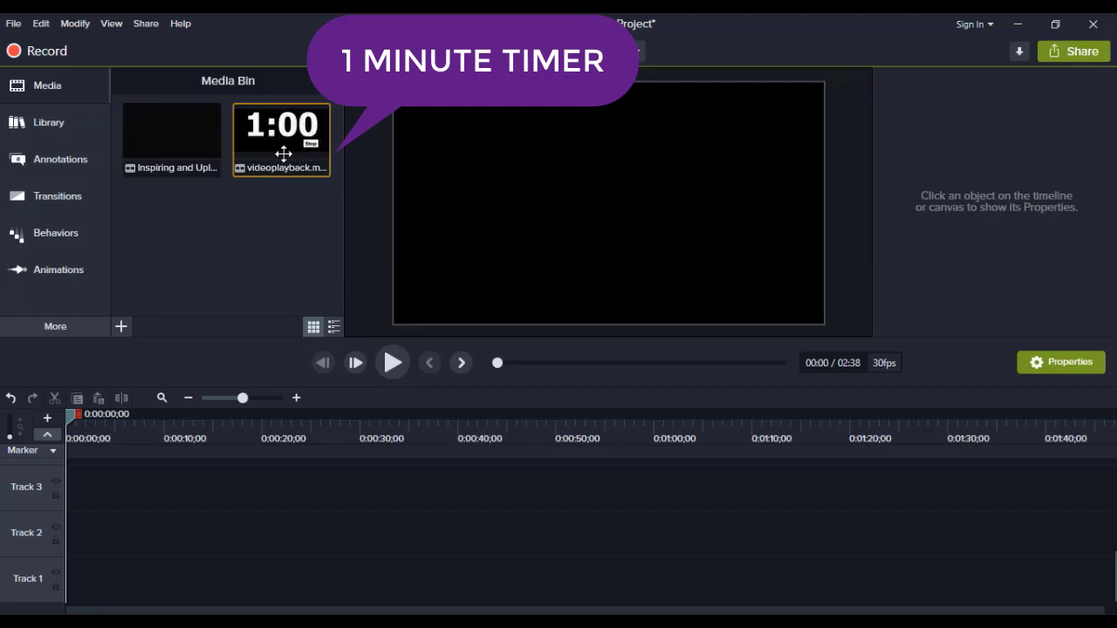
mouse_move(315, 122)
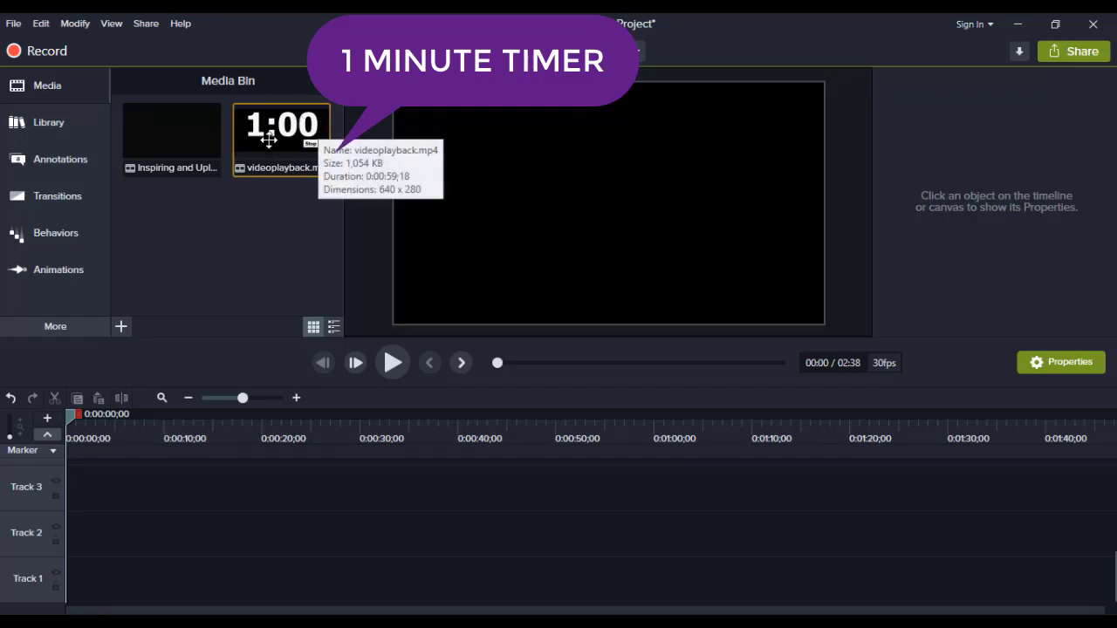
right_click(179, 126)
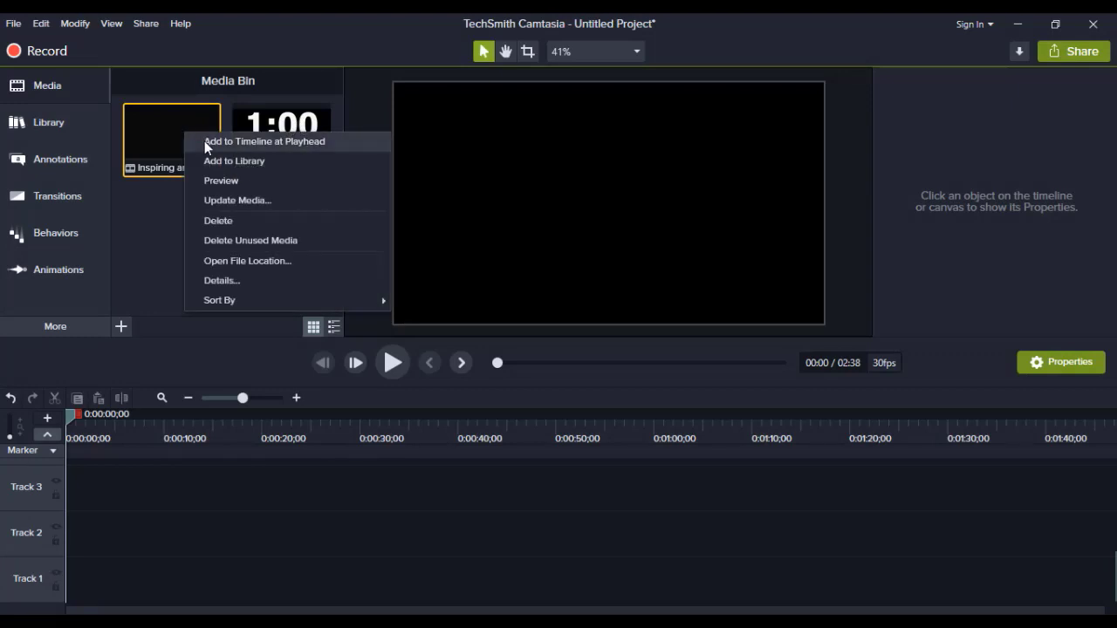
click(204, 141)
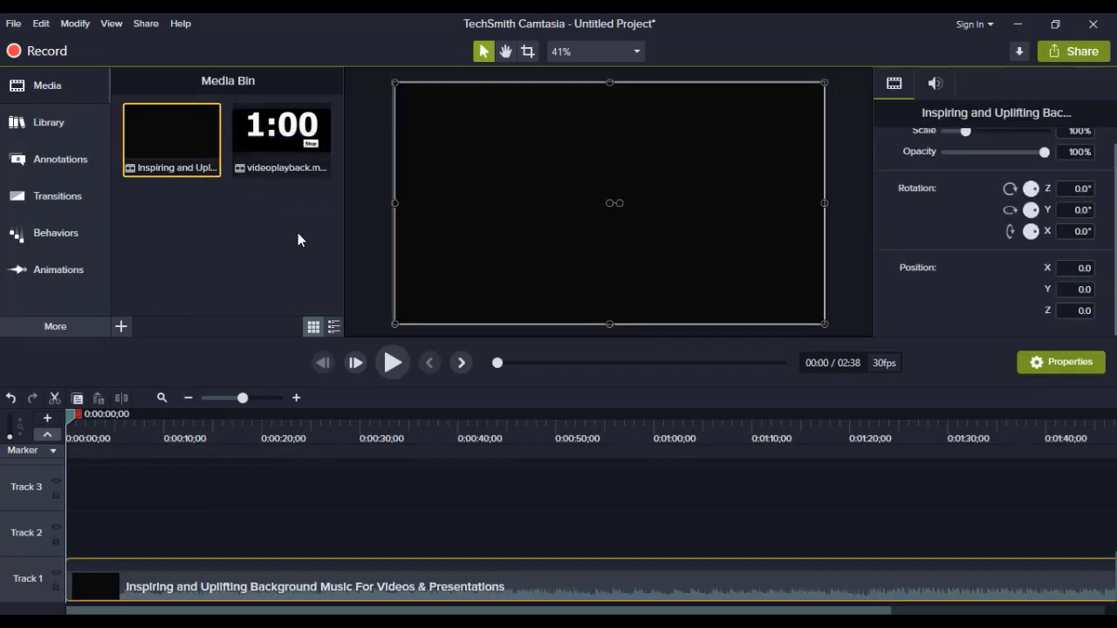
right_click(281, 133)
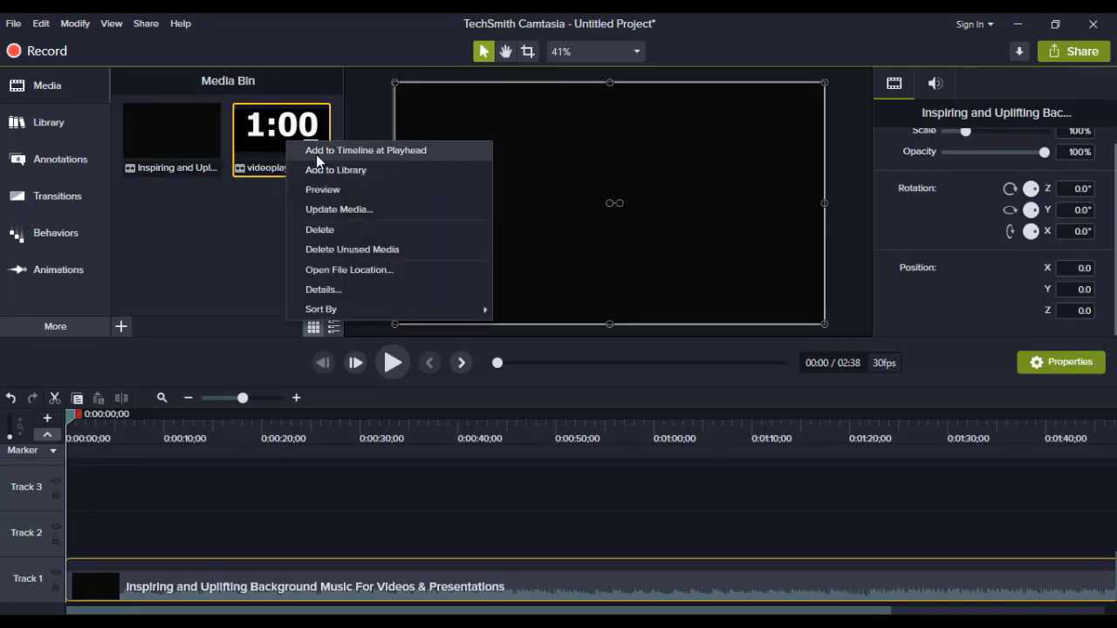
click(317, 156)
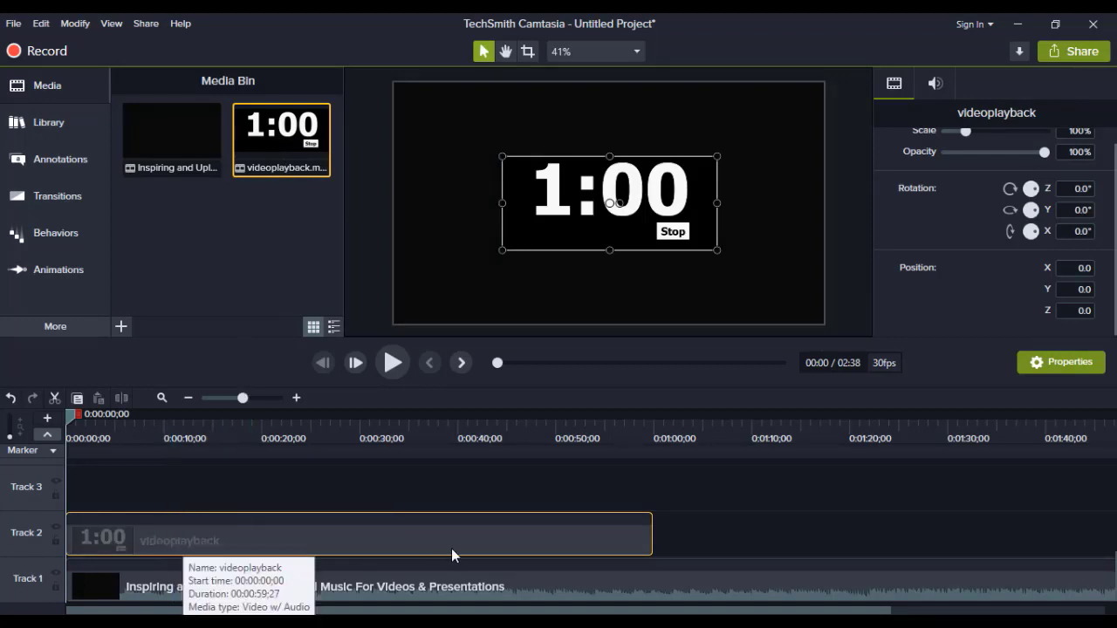
Split the background music video at 0:01:00;00, where the timer clip ends, and delete the part after the cut.
click(382, 590)
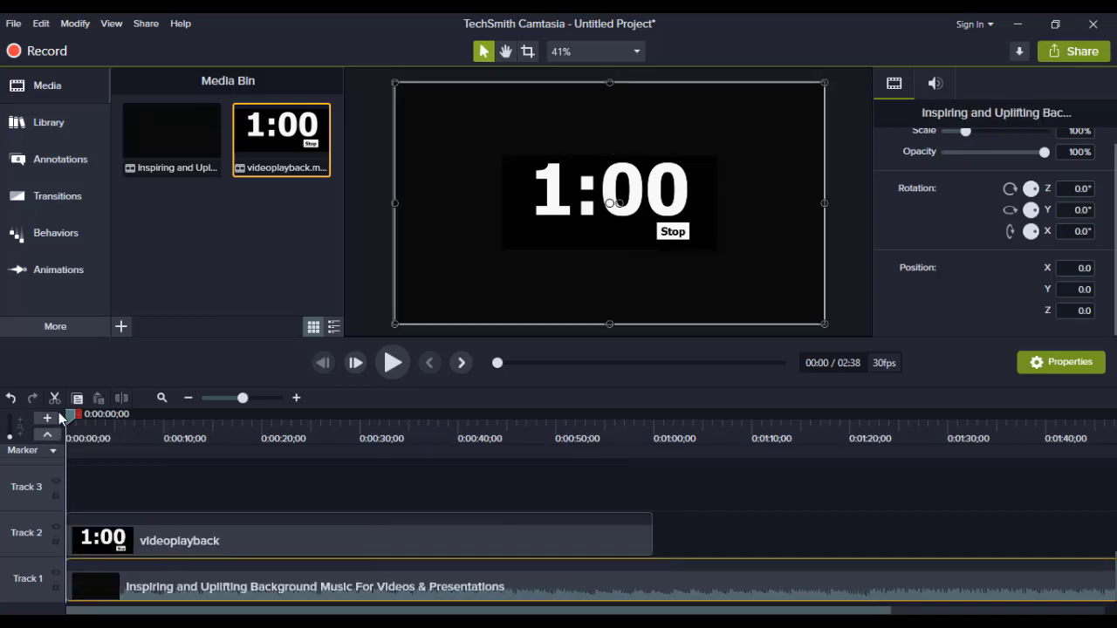
drag(67, 413, 136, 414)
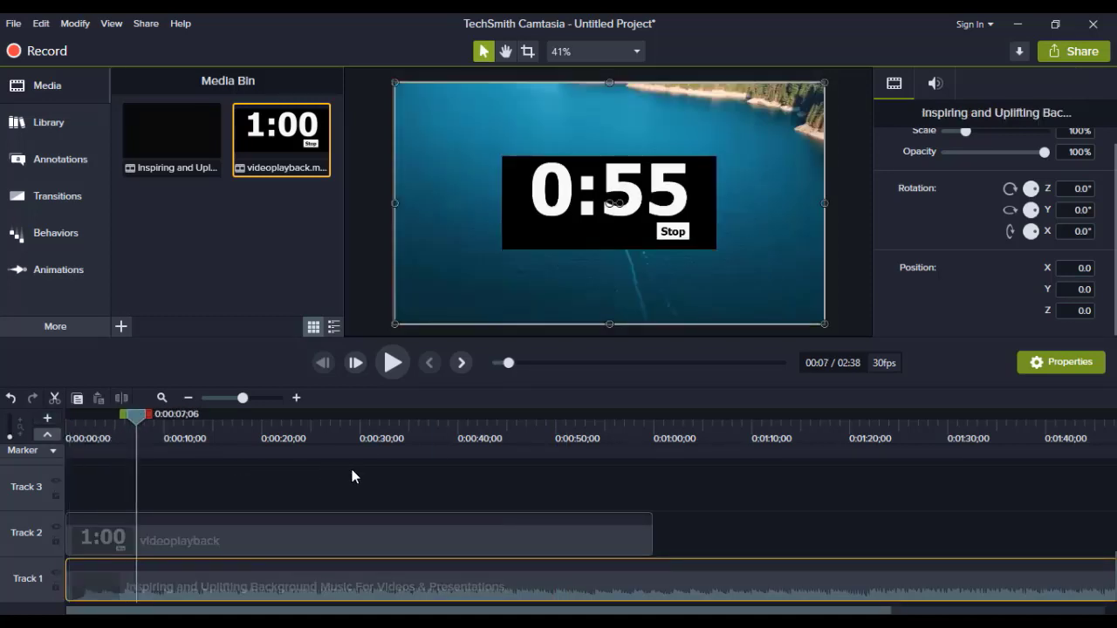
drag(352, 475, 656, 556)
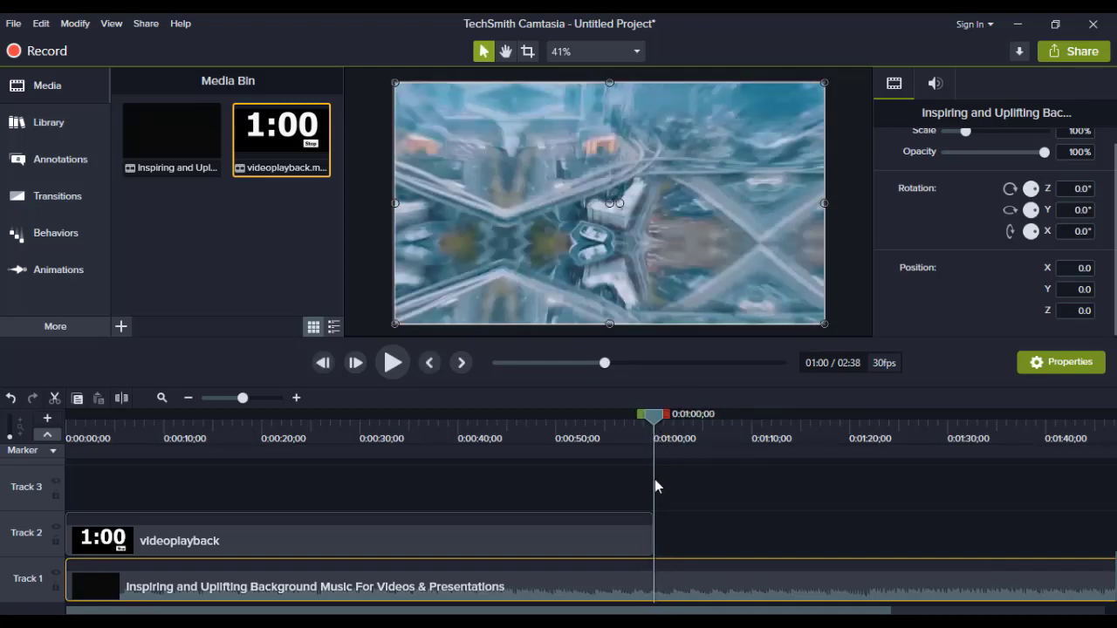
click(122, 398)
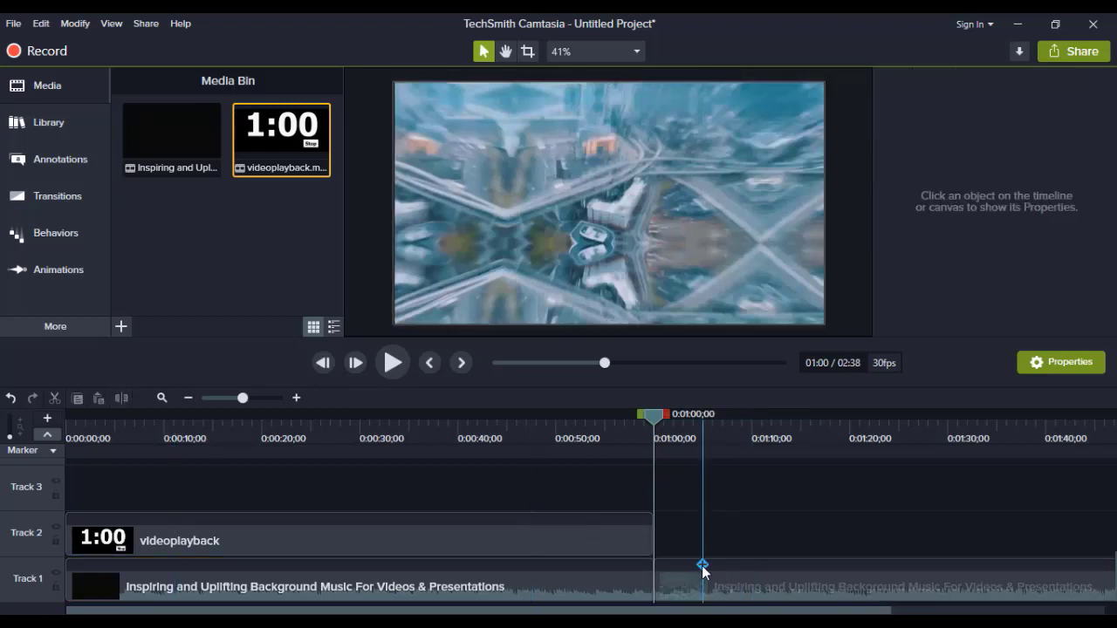
click(677, 576)
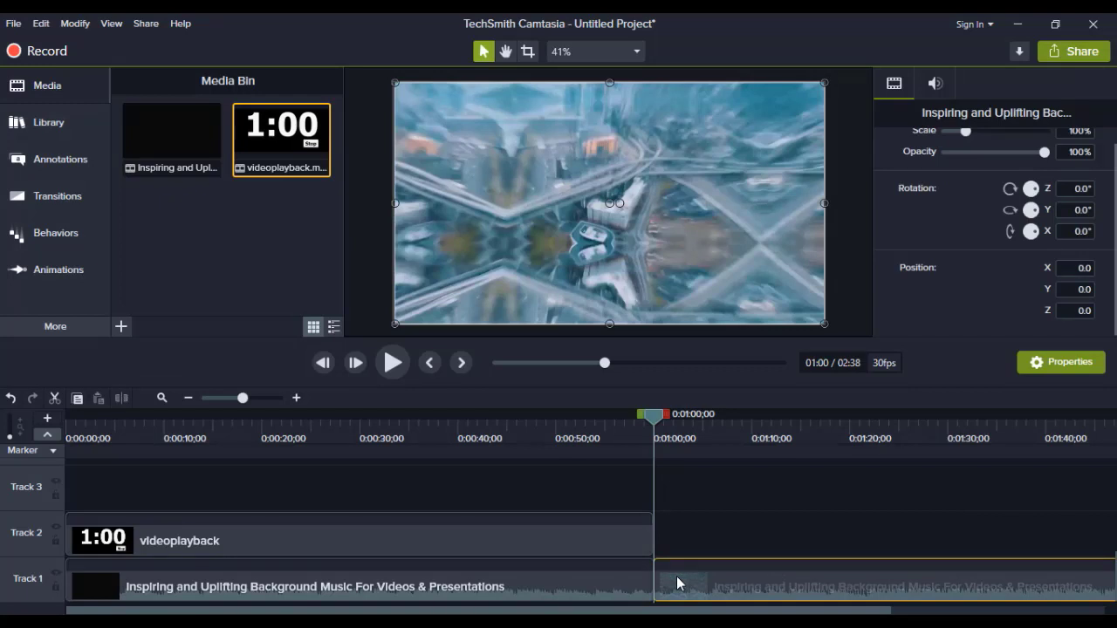
key(Delete)
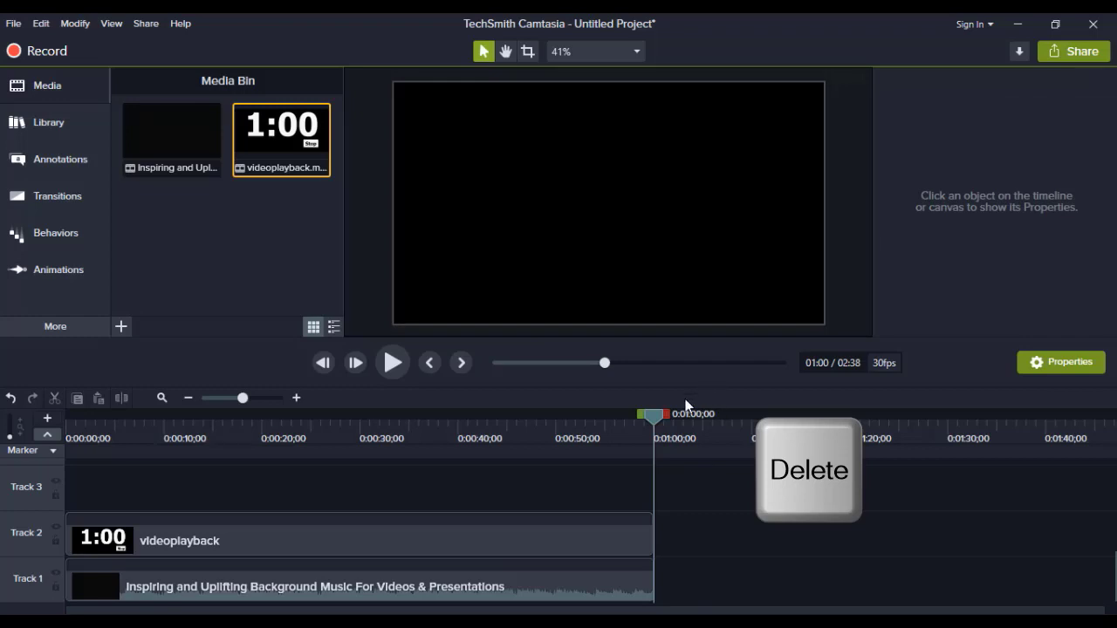
Return the playhead to the start and shrink the timer to about 70% scale in the lower-right corner of the canvas.
drag(657, 411, 70, 482)
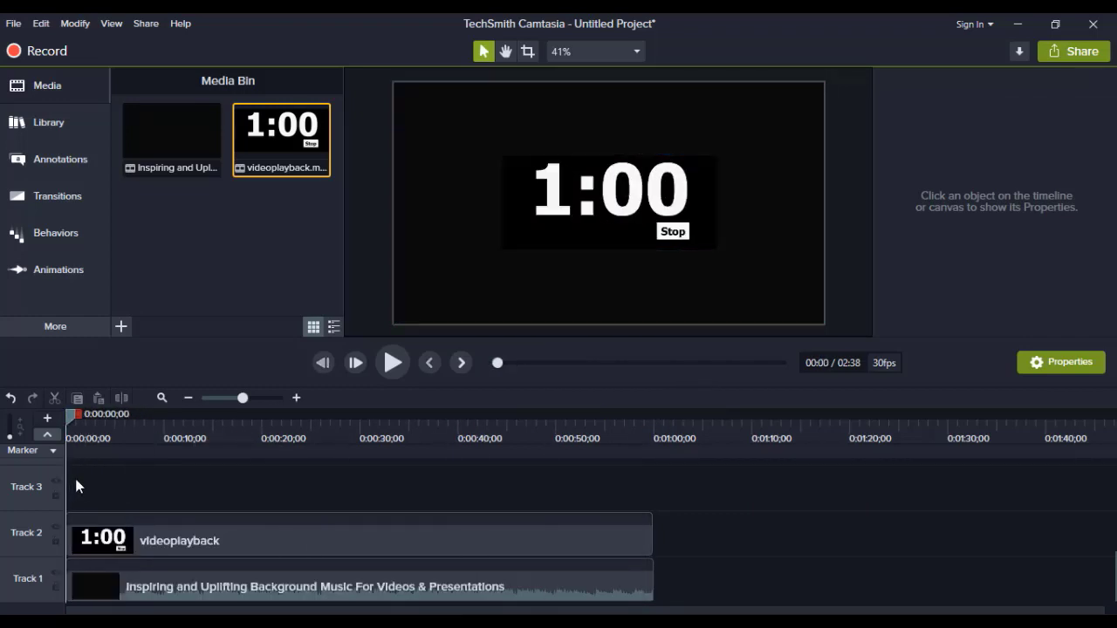
click(515, 183)
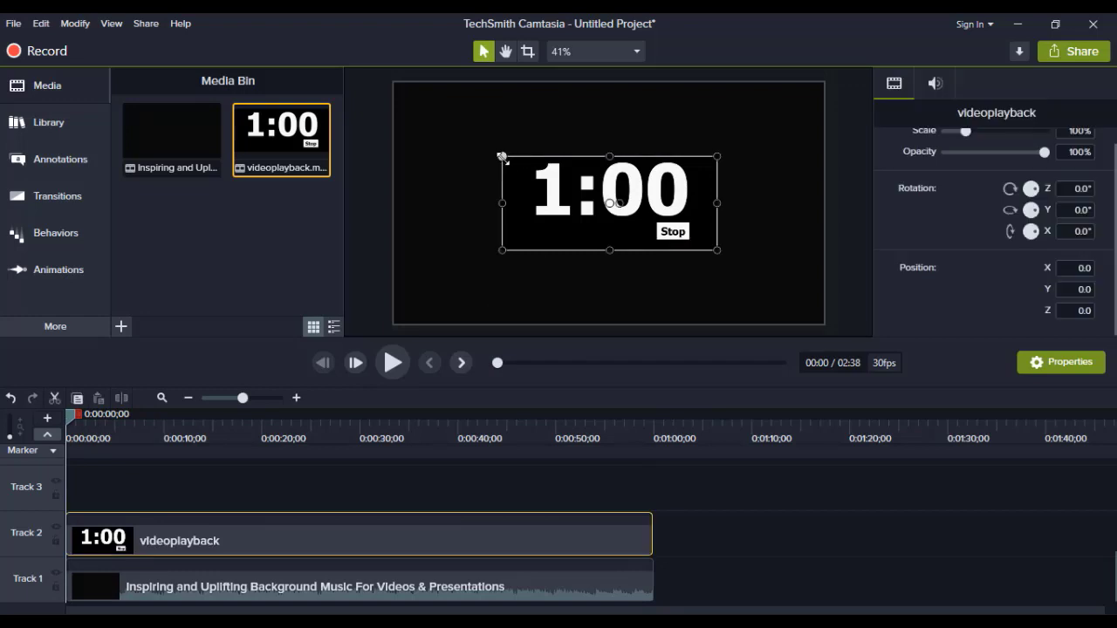
drag(502, 156, 672, 260)
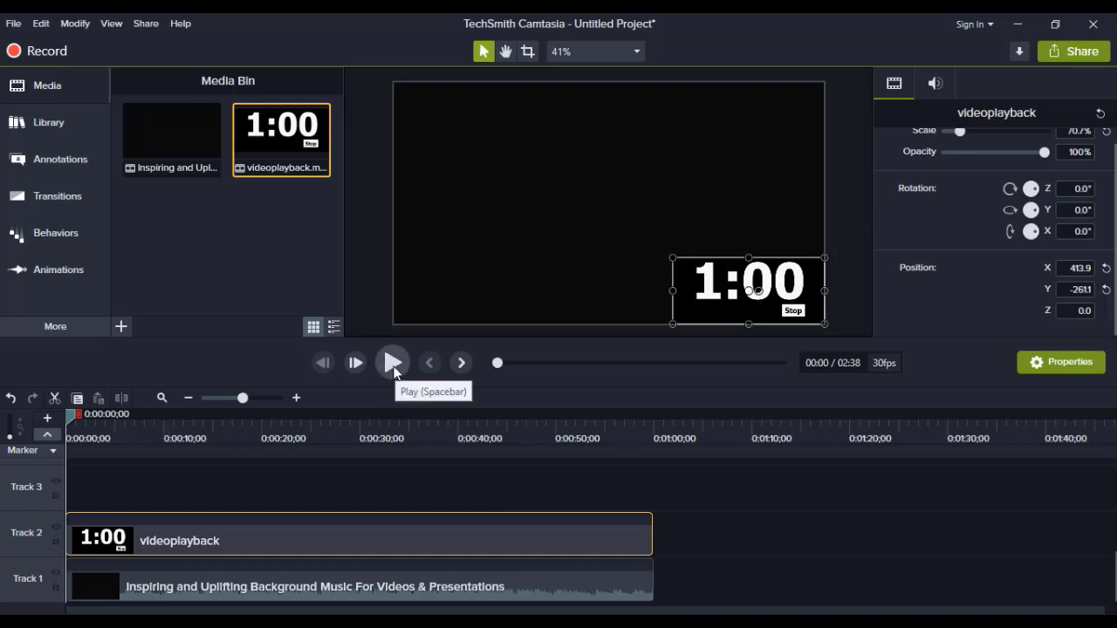
Preview the timer over the background video and return the playhead to the start of the timeline.
click(393, 365)
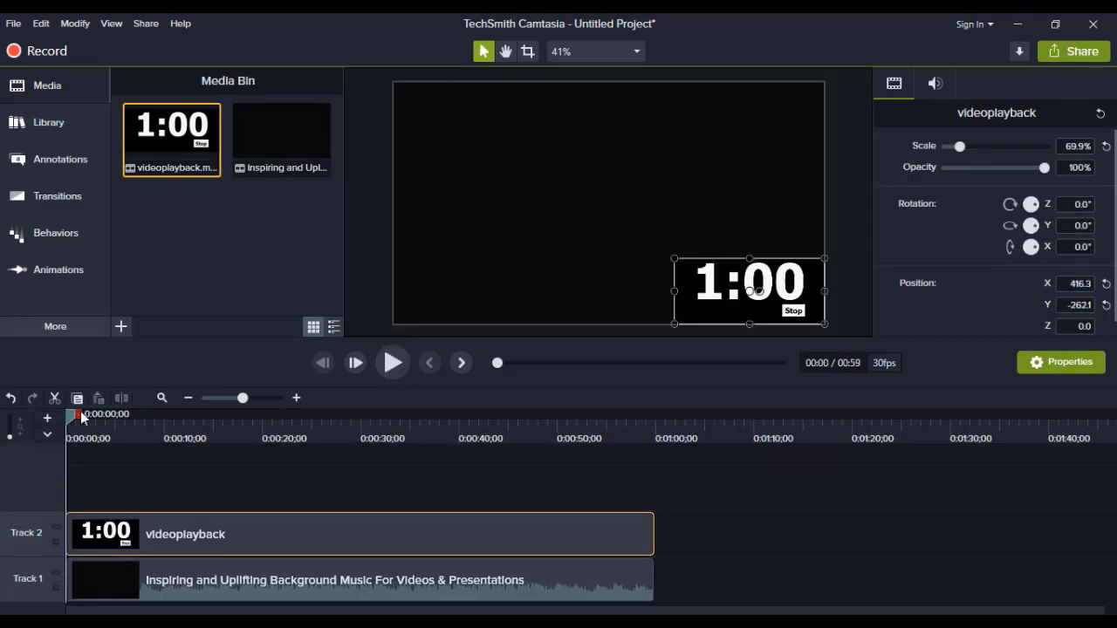
drag(64, 416, 68, 507)
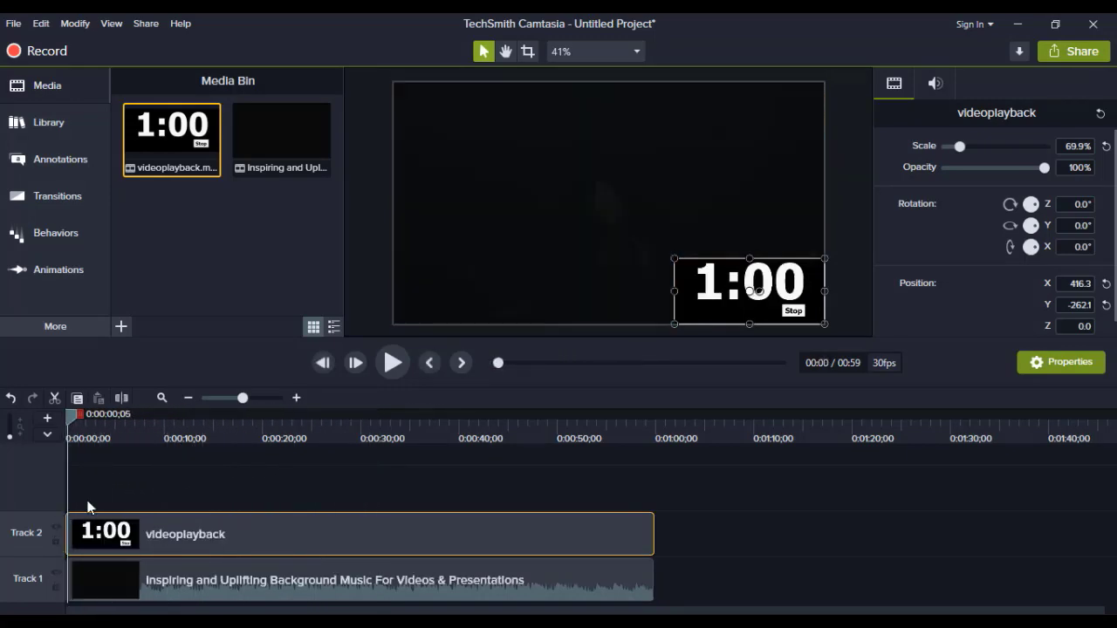
drag(75, 421, 60, 422)
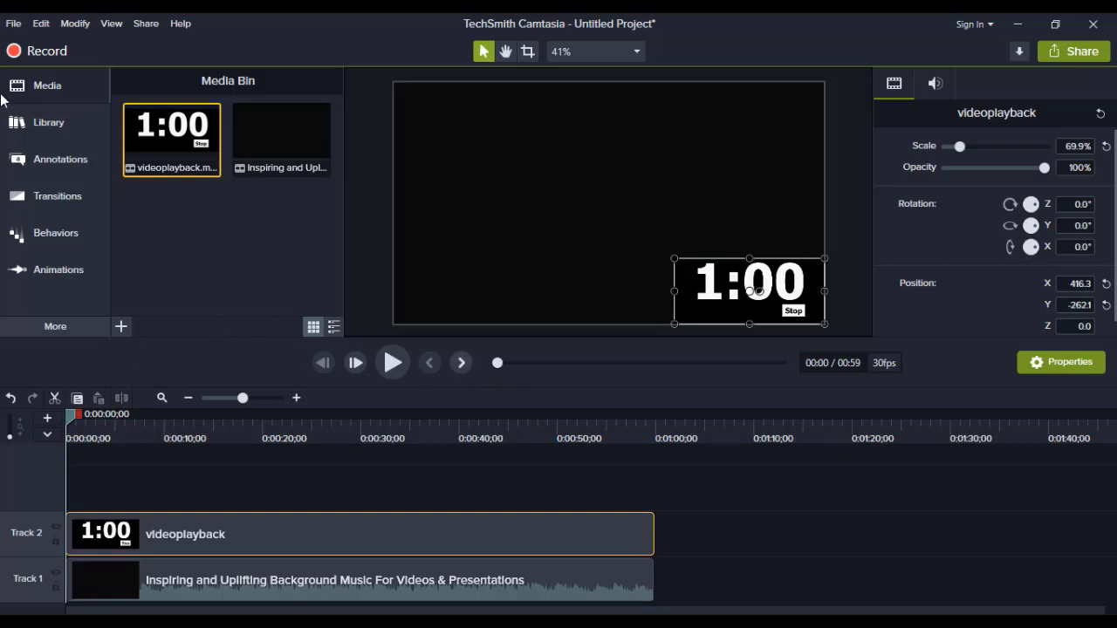
Apply the Remove a Color visual effect to the videoplayback timer clip on Track 2.
click(39, 331)
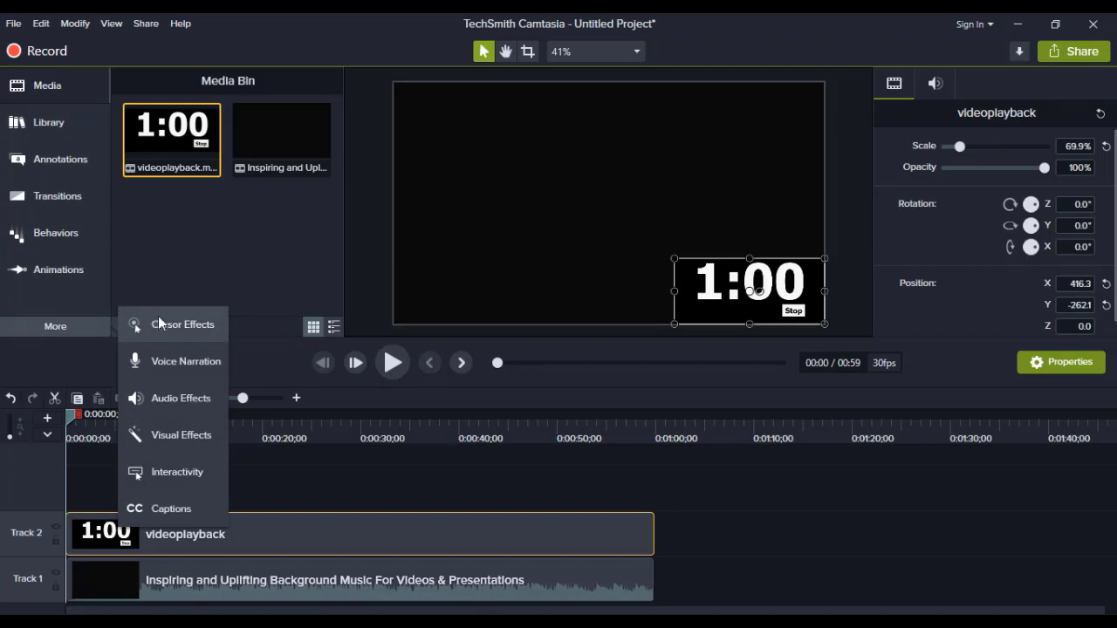
click(168, 440)
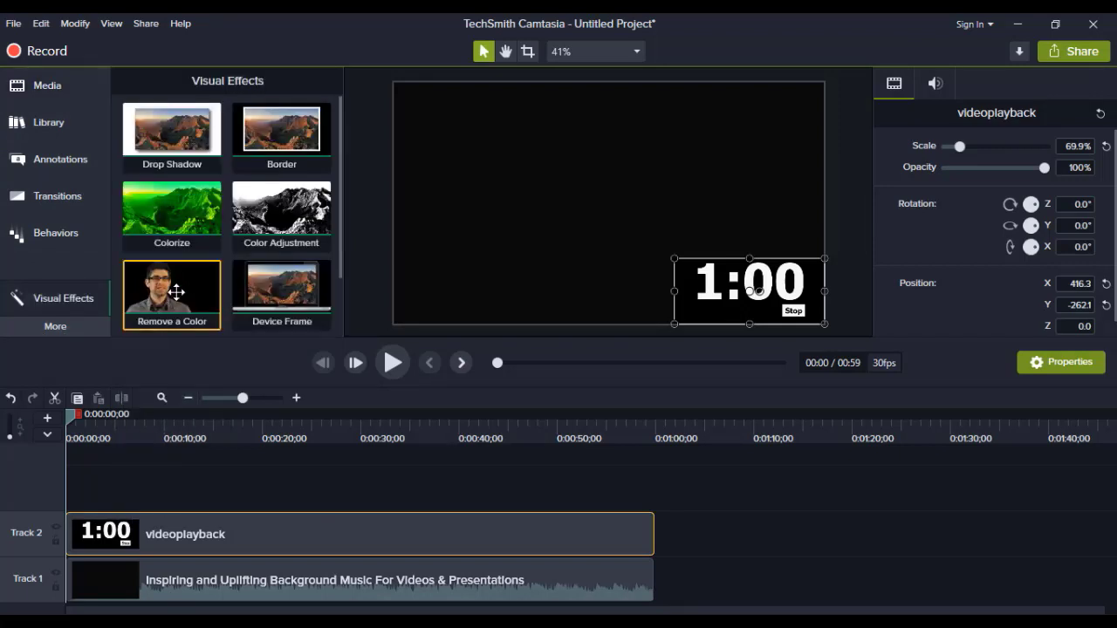
drag(179, 300, 221, 535)
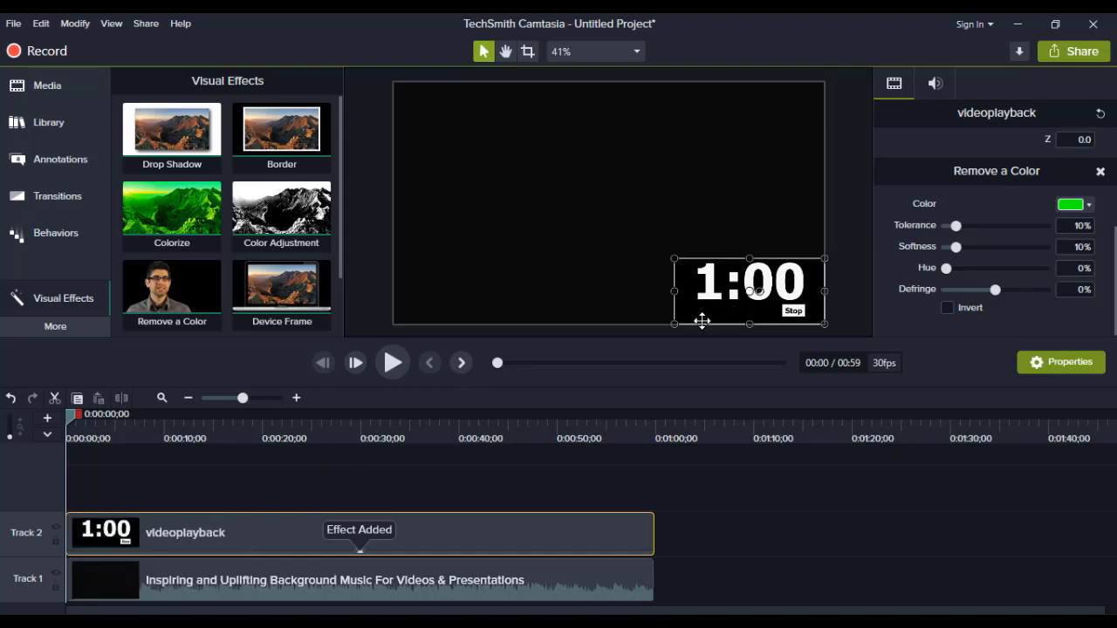
Sample the timer's black background as the color to remove, and scrub to about 38 seconds to check the result.
click(1088, 206)
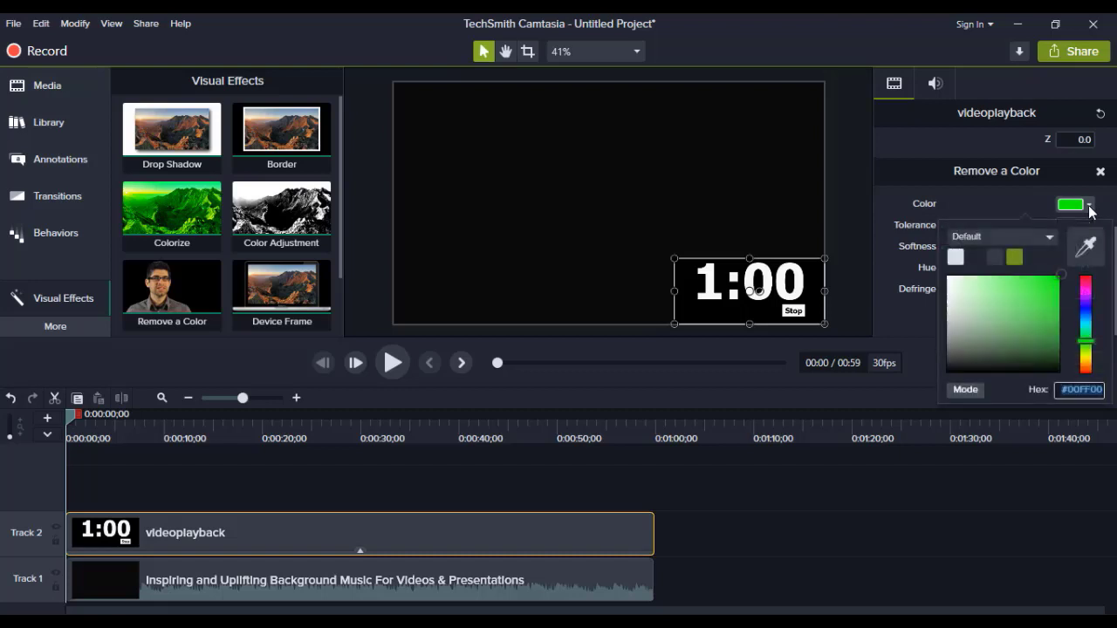
click(1083, 252)
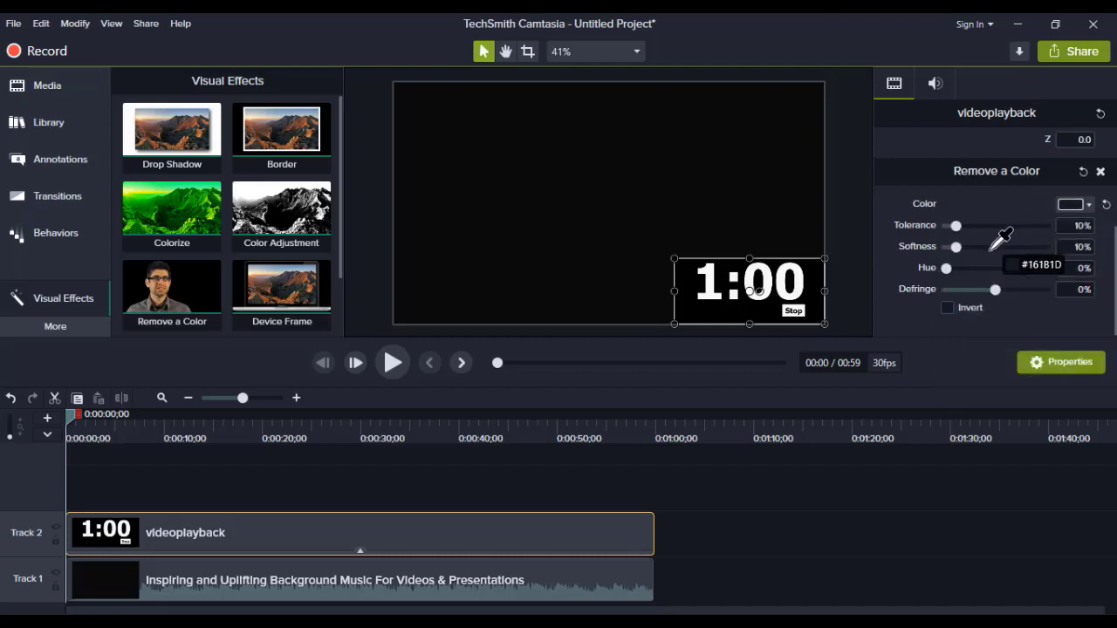
click(815, 281)
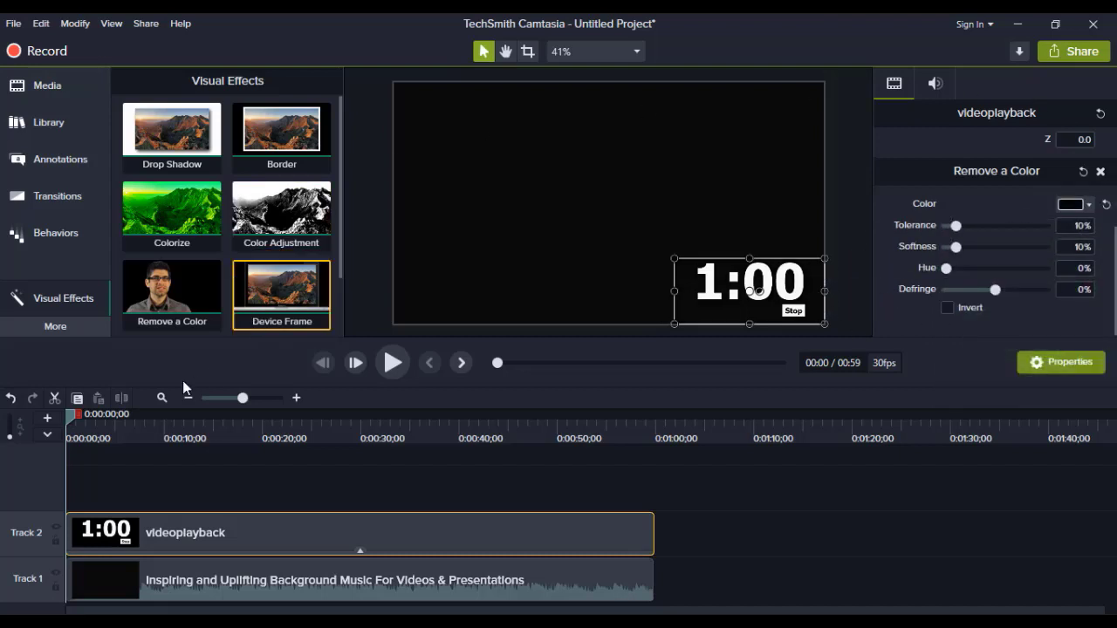
drag(68, 413, 444, 456)
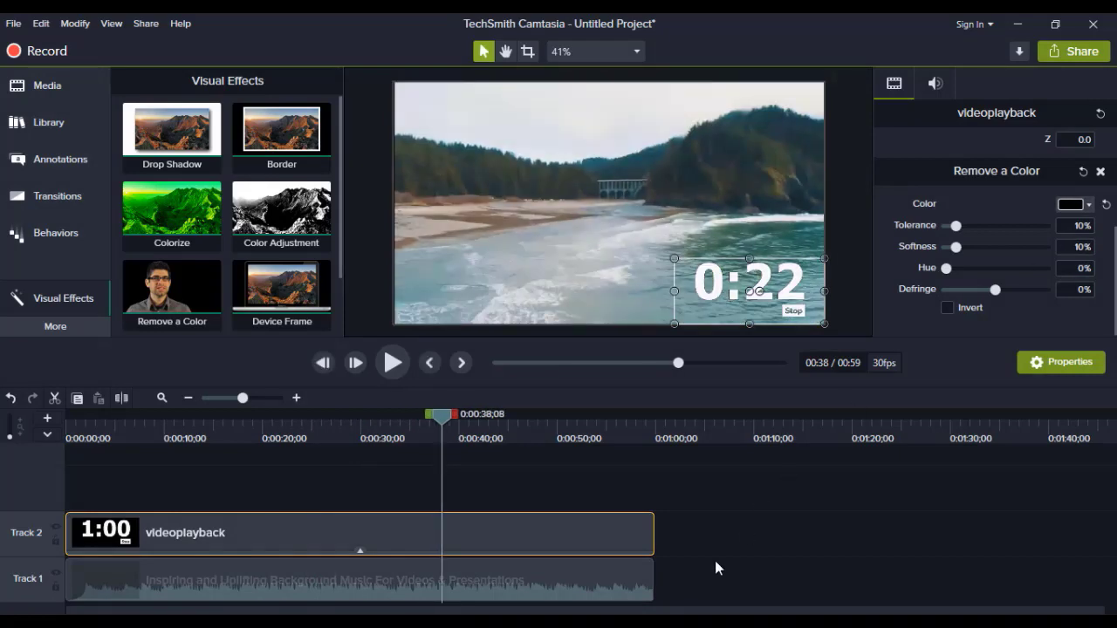